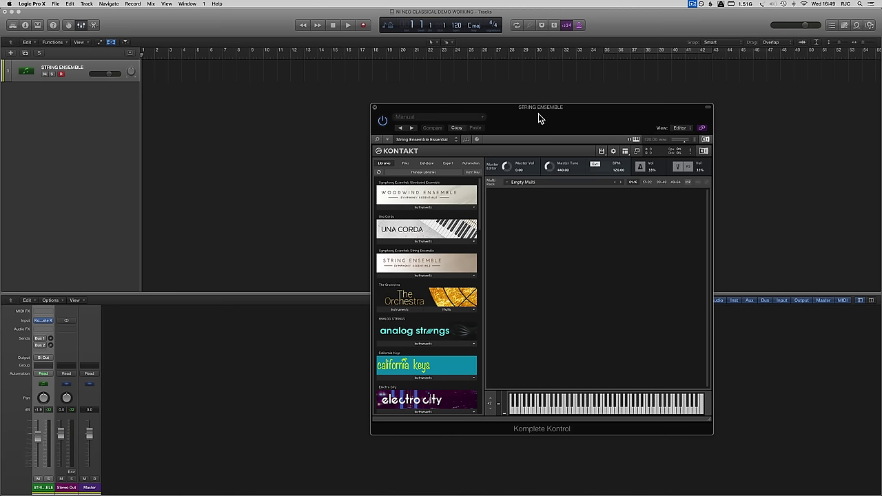
Set the tempo to 105 and load String Ensemble Essential into the Kontakt rack.
left_click_drag(456, 25, 456, 35)
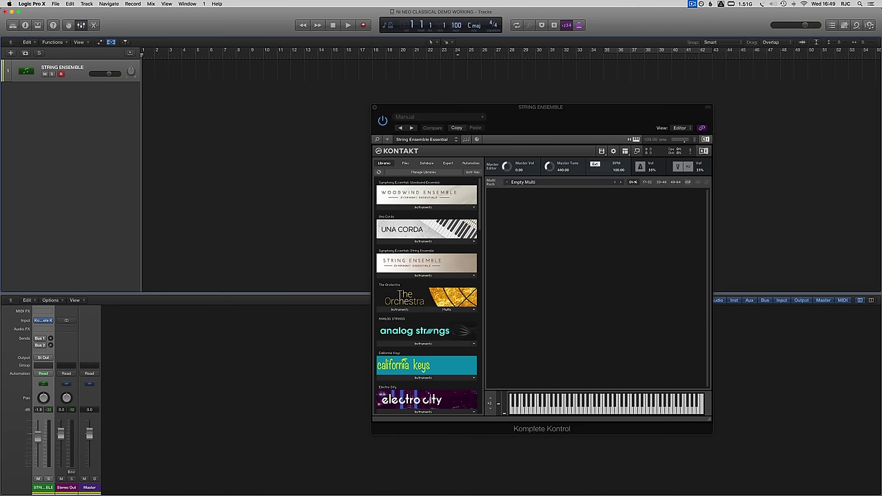
left_click(415, 273)
left_click_drag(408, 298, 570, 264)
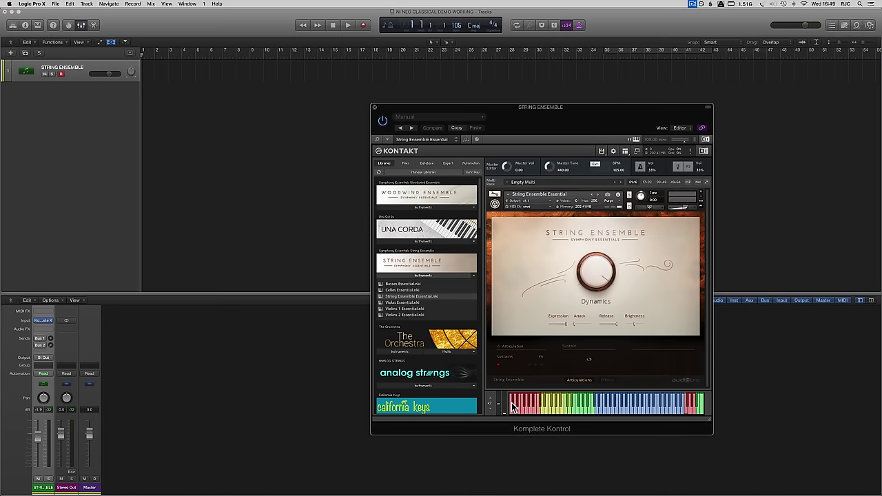
Switch the strings to a different articulation, play the string part, and open the piano roll display options.
left_click(503, 363)
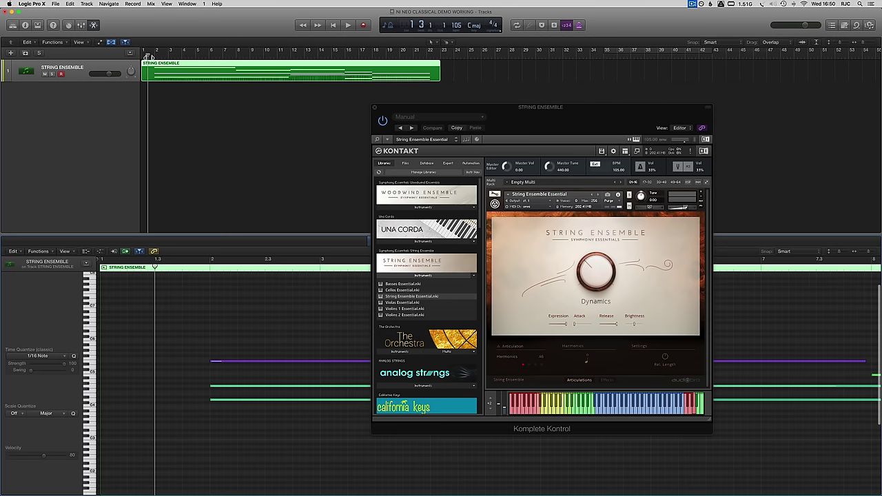
key("space")
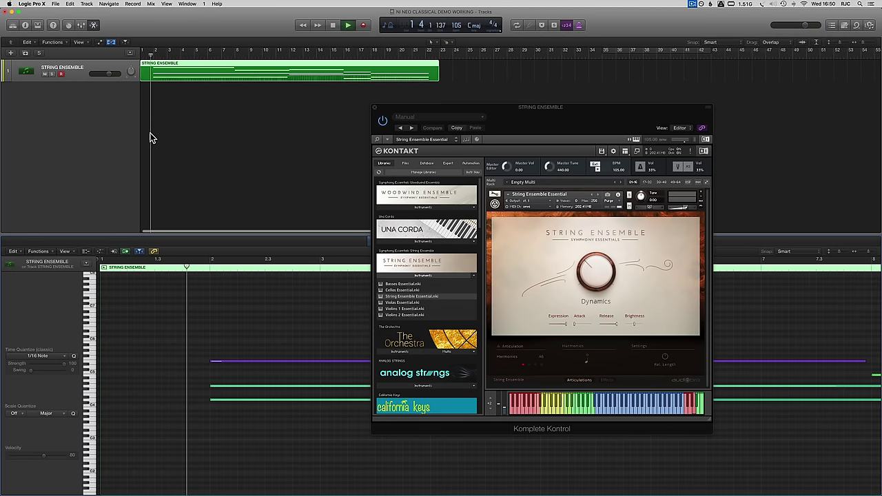
left_click(71, 253)
Show the Modulation lane, zoom the piano roll out, and lower the strings' Release to about 63%.
mouse_move(117, 354)
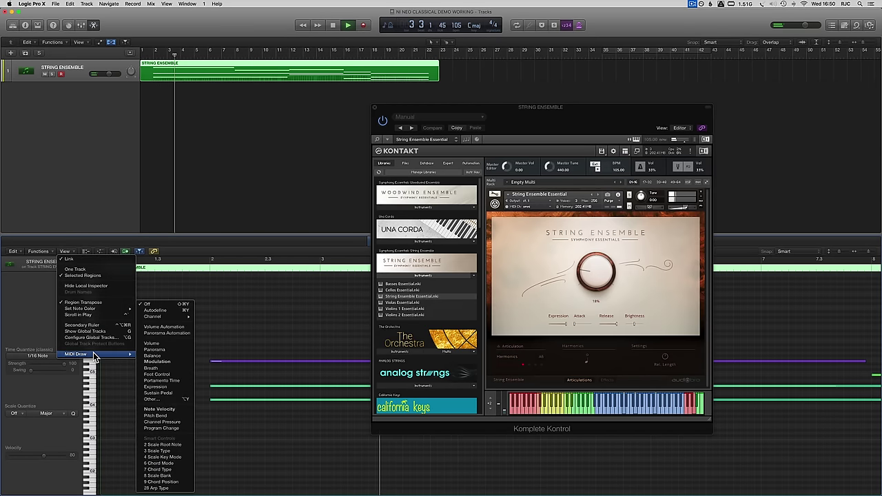
left_click(166, 367)
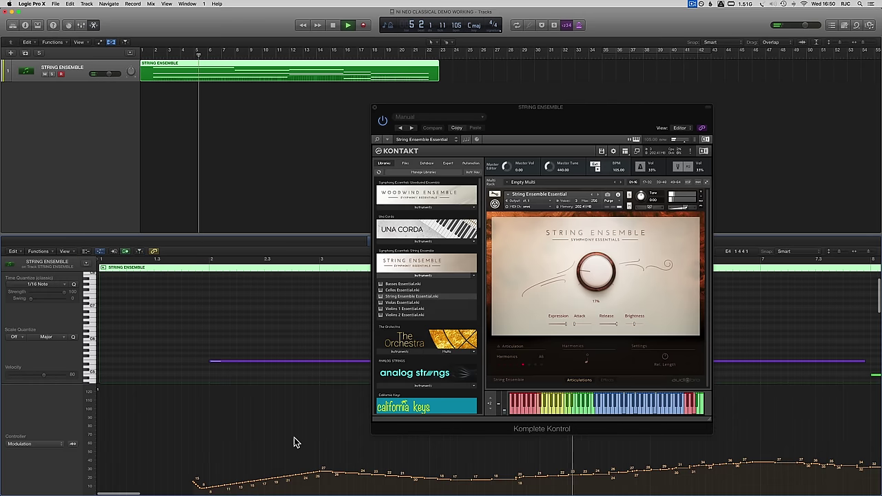
key("super+Left")
key("super+Left")
key("super+Left")
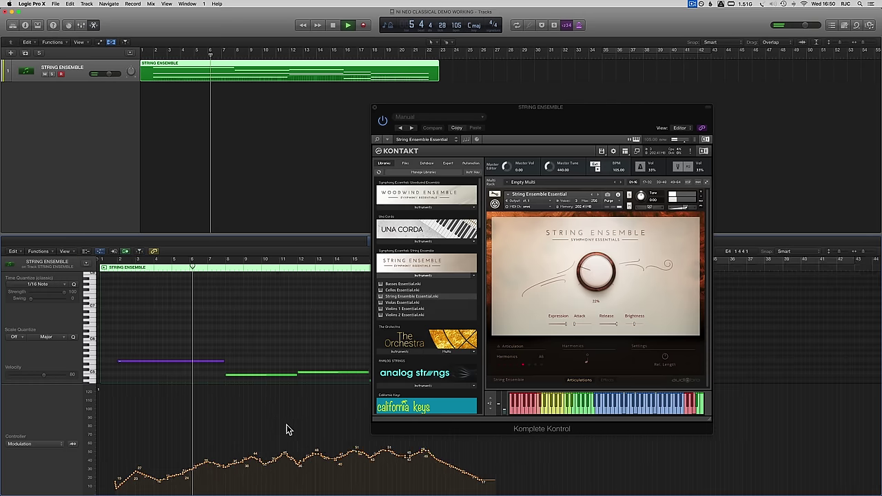
key("super+Left")
key("super+Left")
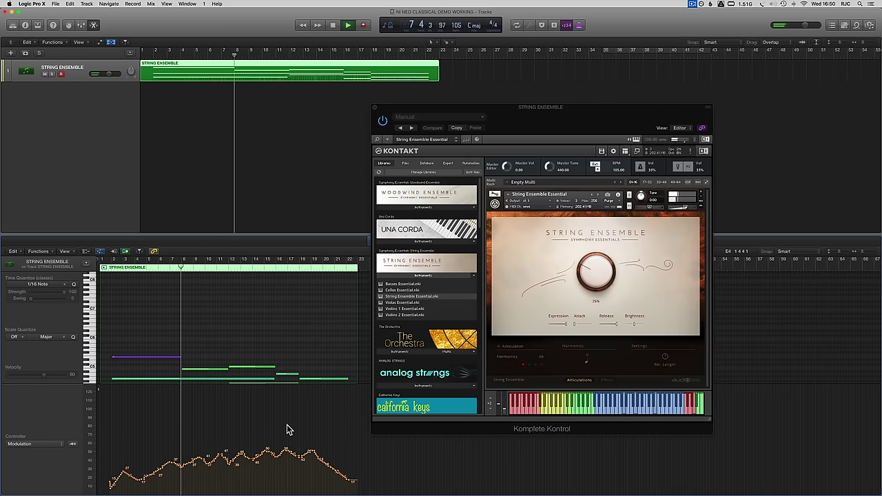
left_click(634, 324)
left_click_drag(634, 327, 622, 326)
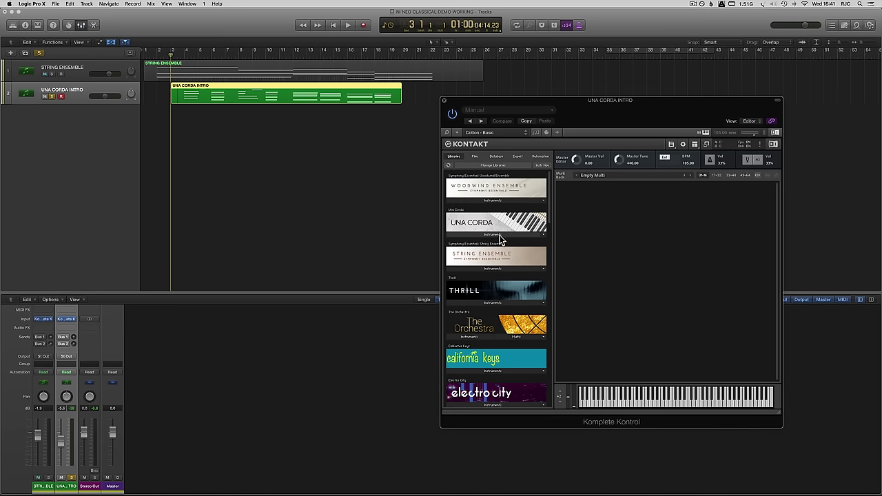
Load Una Corda Felt into Kontakt with the Felt - Warm snapshot.
left_click(500, 235)
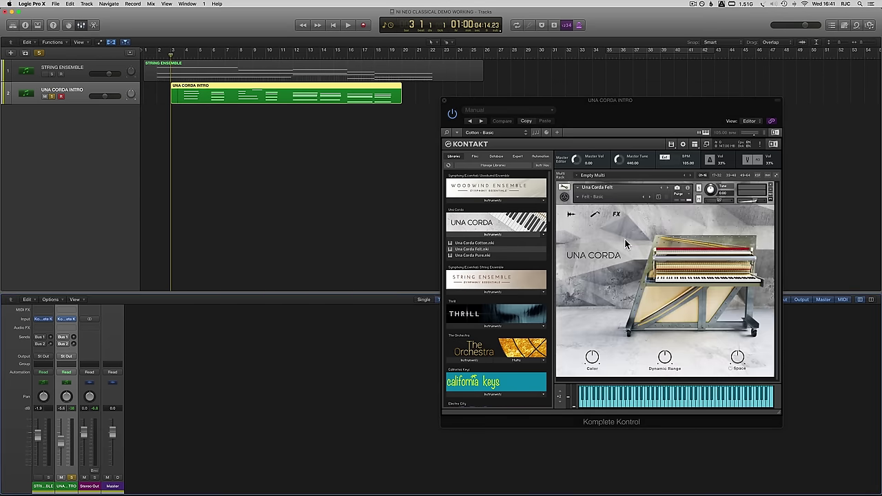
left_click(581, 199)
left_click(594, 403)
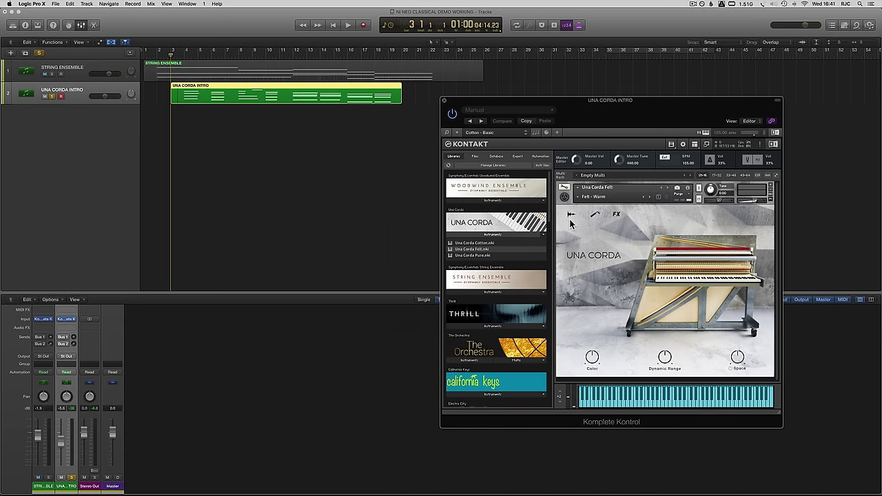
Audition the piano alongside the strings from the start, then show its FX finishing page.
key("space")
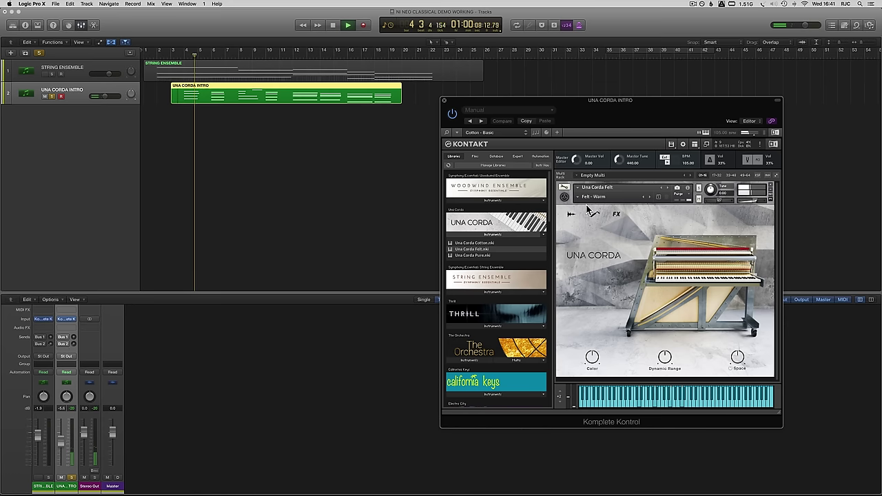
left_click(72, 77)
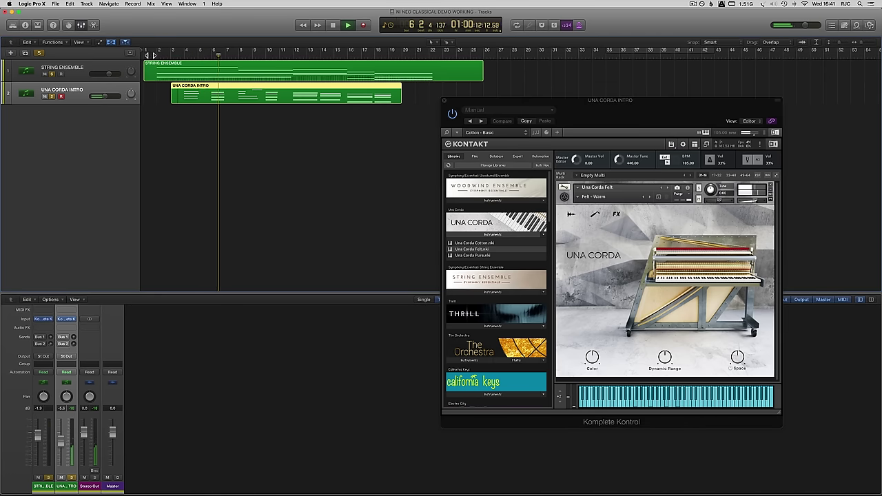
key("Return")
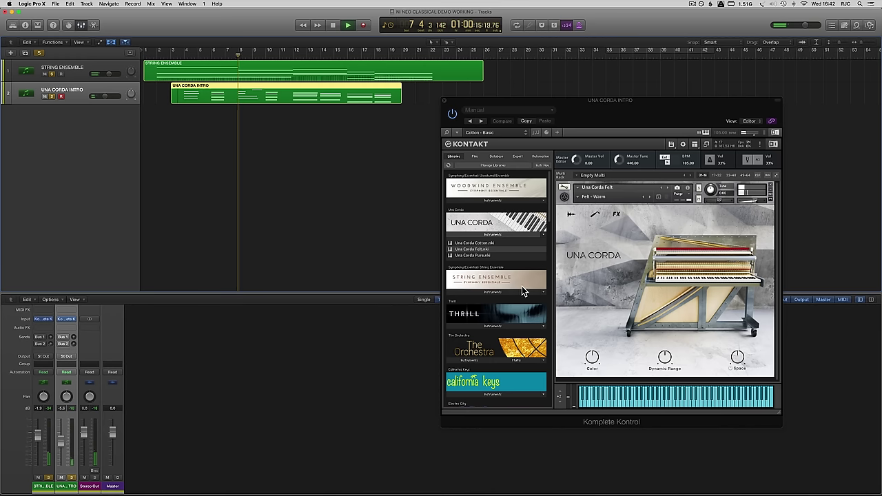
left_click(613, 215)
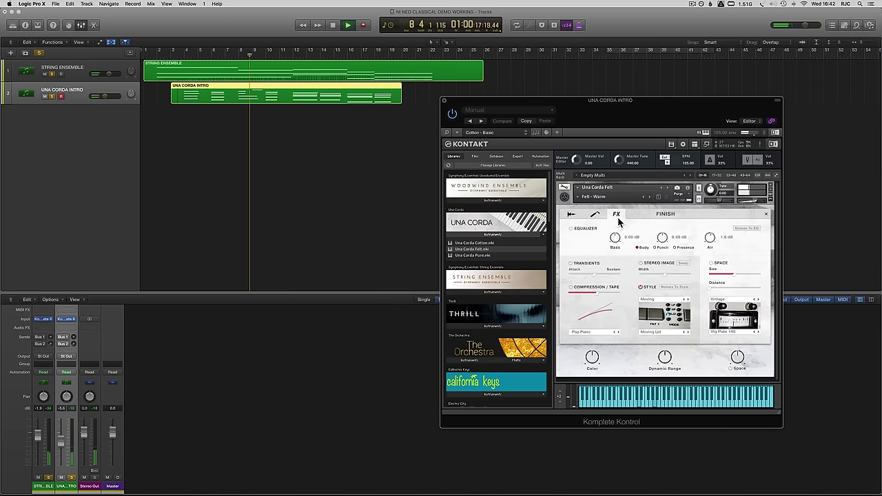
Enable a slightly wider stereo image and turn on the Dark Cave space reverb.
left_click(641, 262)
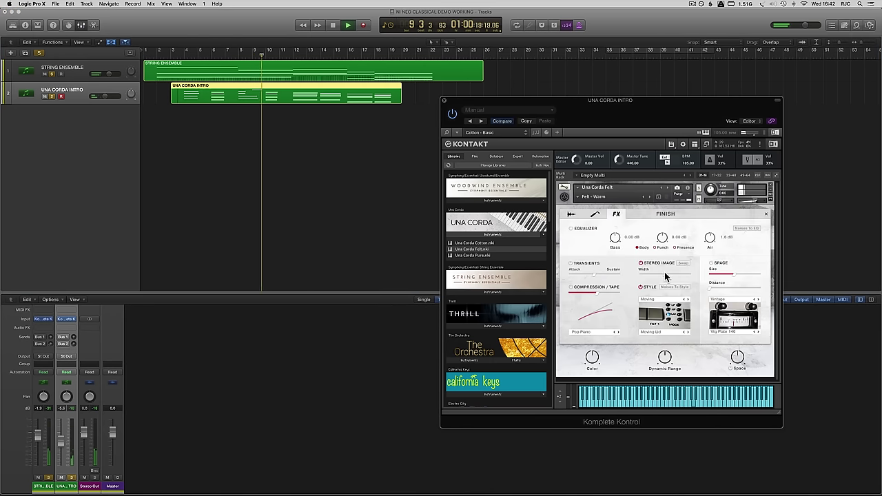
left_click_drag(673, 277, 676, 279)
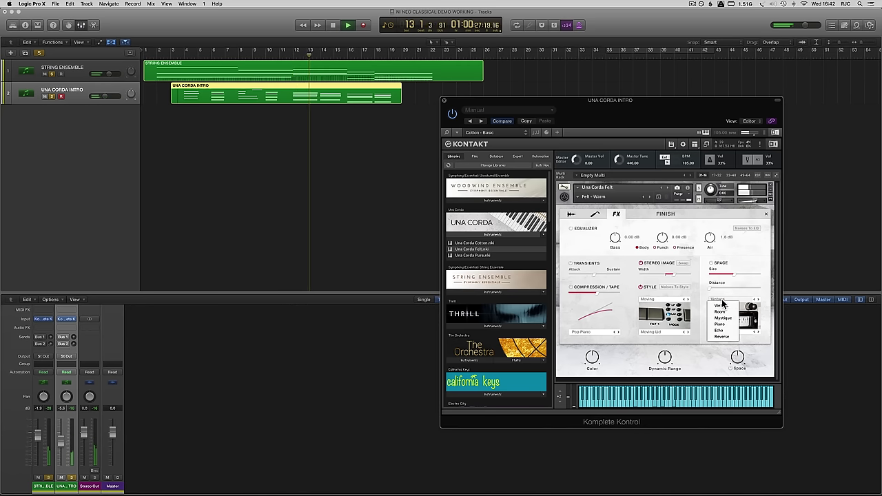
left_click(722, 322)
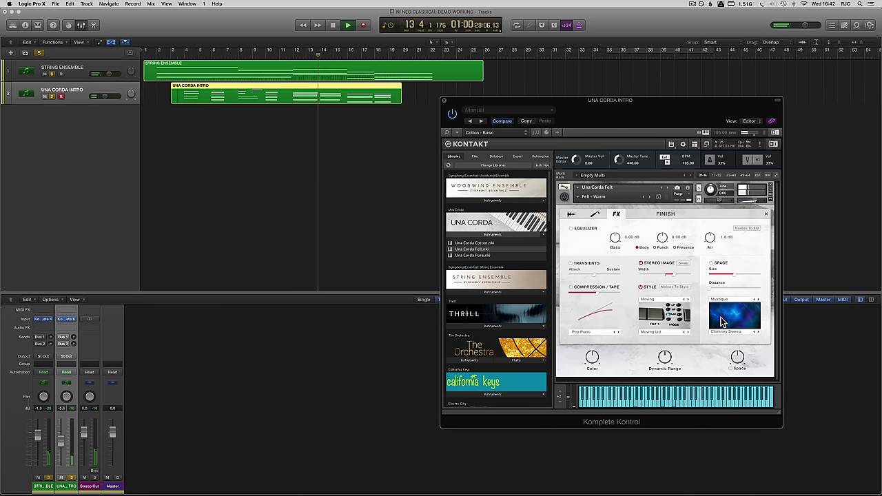
left_click(757, 332)
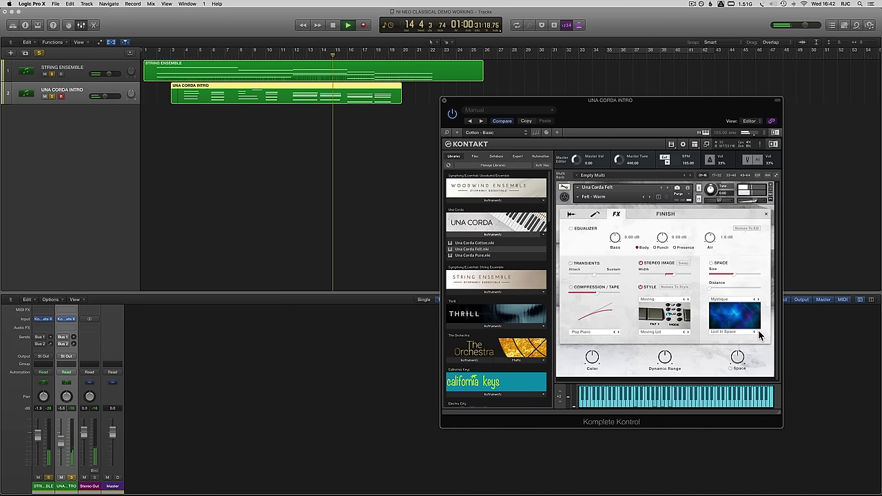
left_click(732, 332)
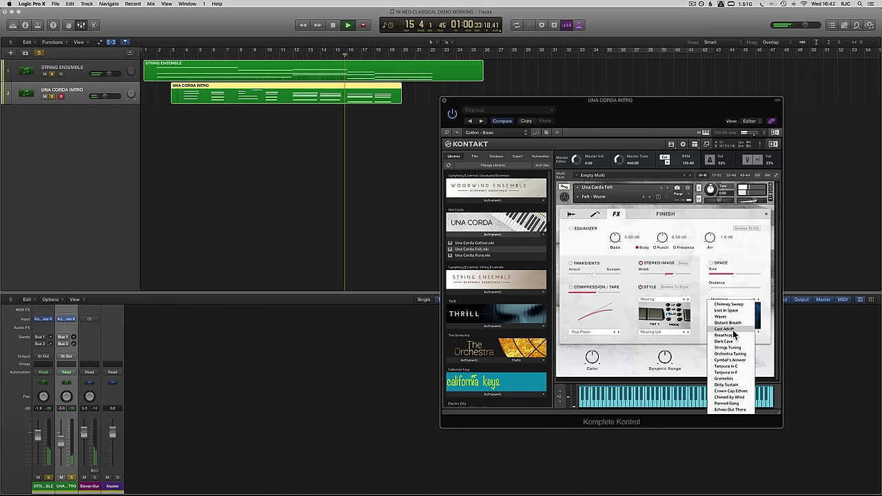
left_click(724, 342)
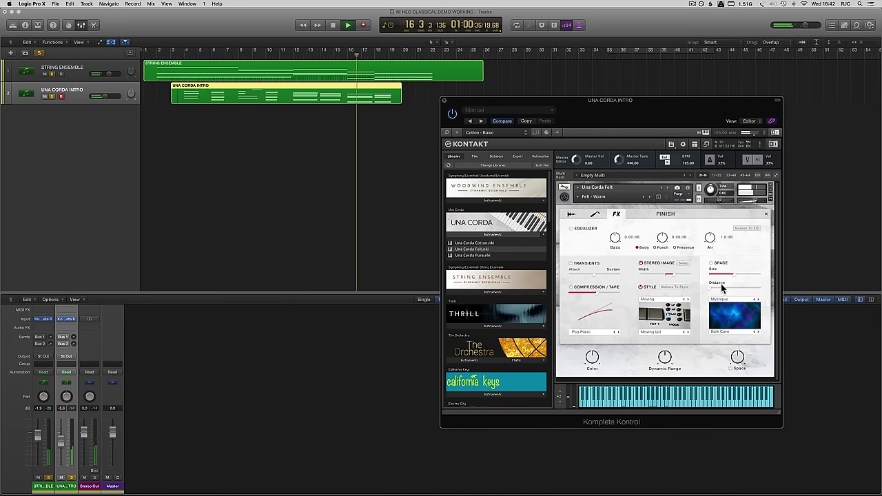
left_click(711, 263)
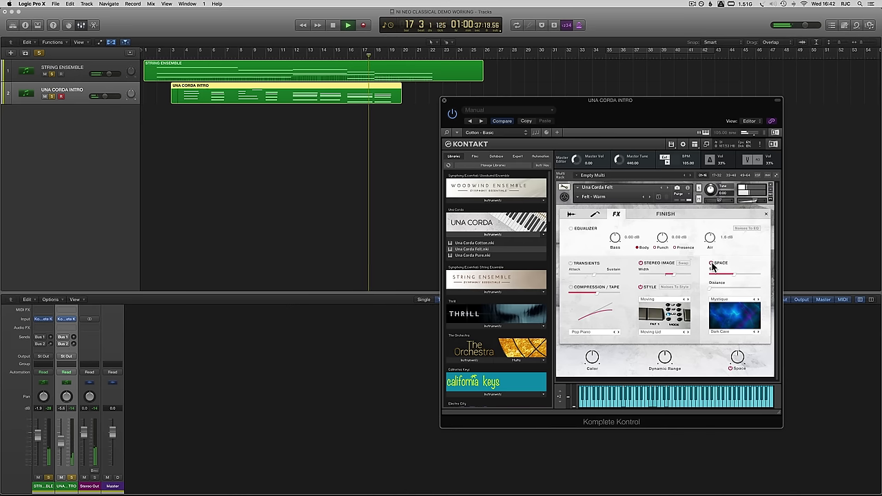
Mute the STRING ENSEMBLE track, replay from bar 3, and view the piano's response and workbench settings.
left_click(47, 73)
left_click(178, 54)
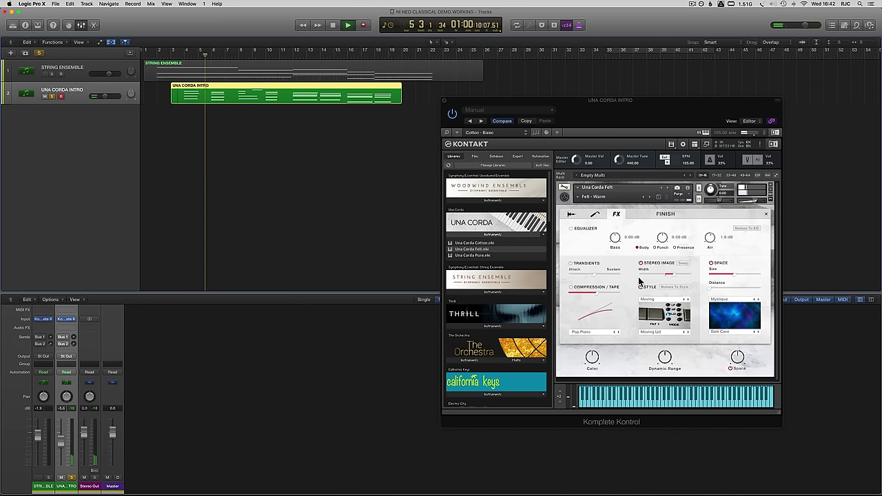
left_click(580, 215)
left_click(580, 215)
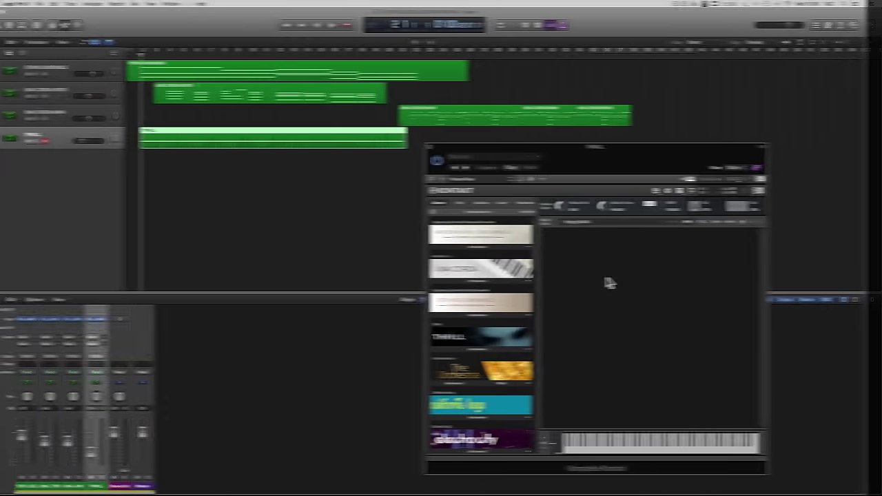
Load Thrill.nki and pick Deep Ambience 3 using the Atmosphere, Soft and Ambient filters.
left_click(477, 350)
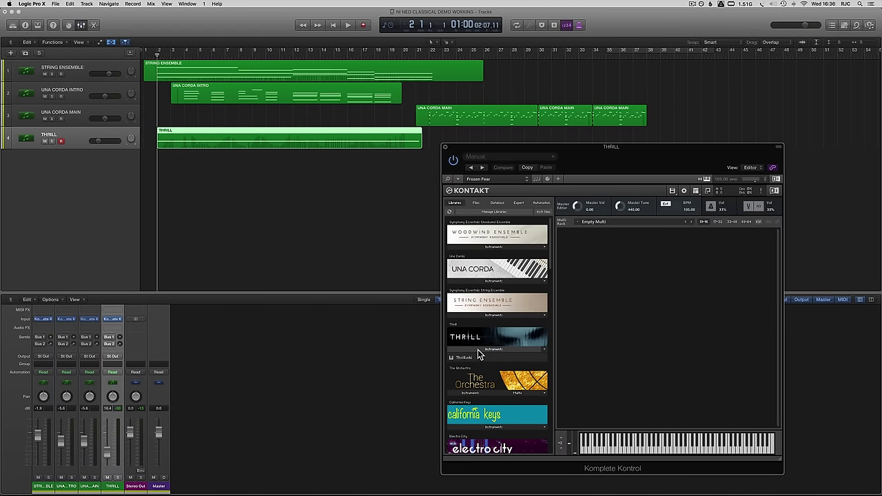
left_click_drag(468, 358, 594, 328)
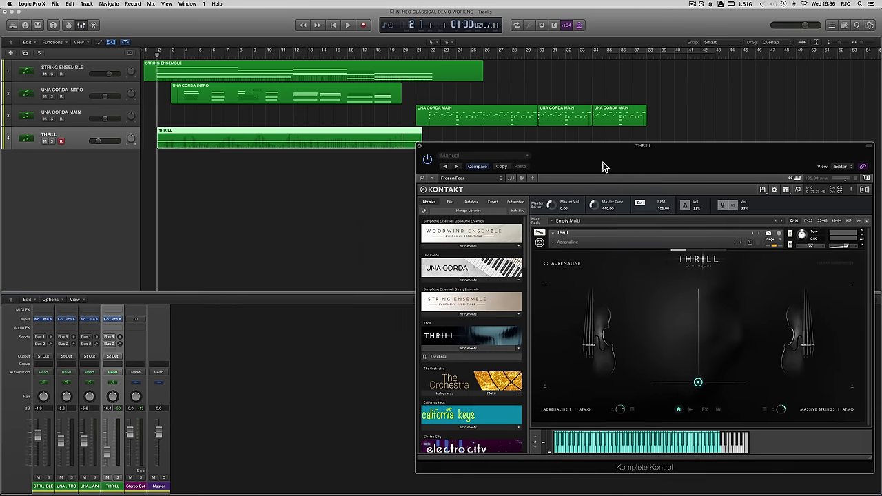
left_click(567, 264)
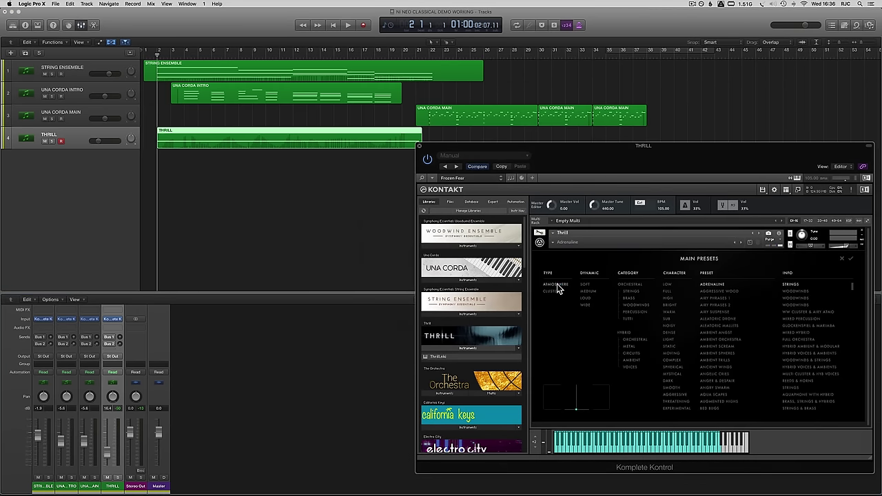
left_click(557, 285)
left_click(585, 285)
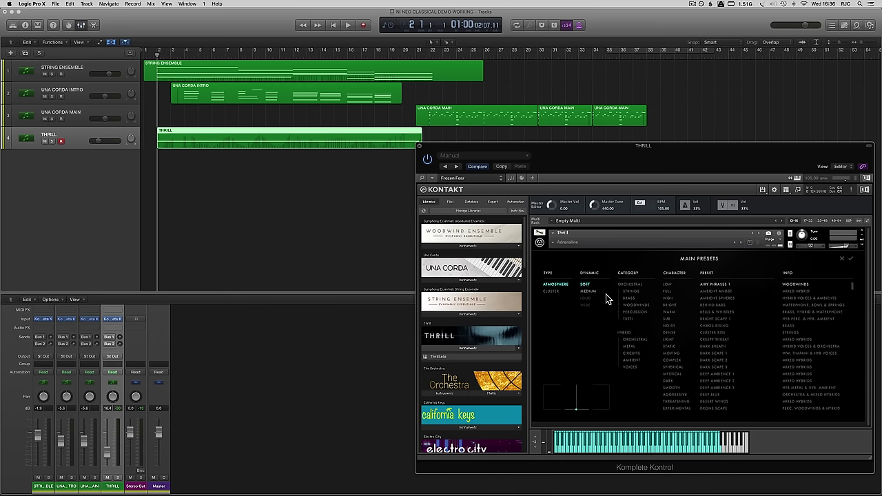
left_click(632, 360)
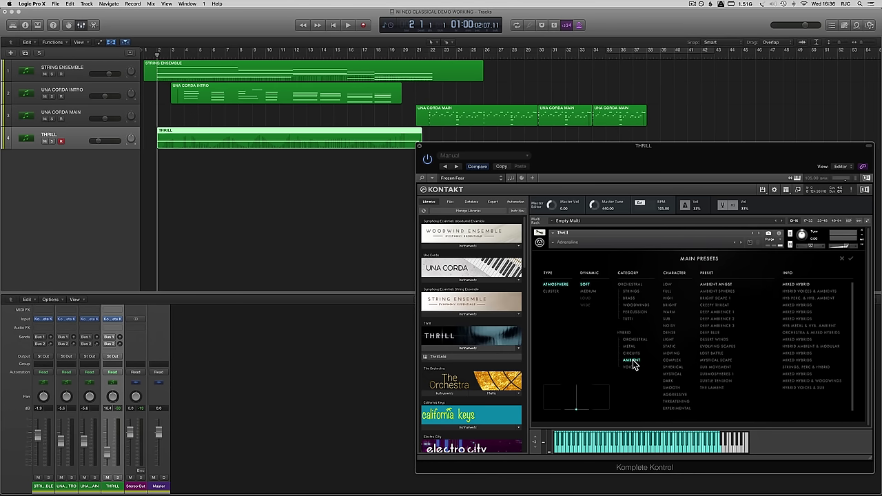
left_click(719, 327)
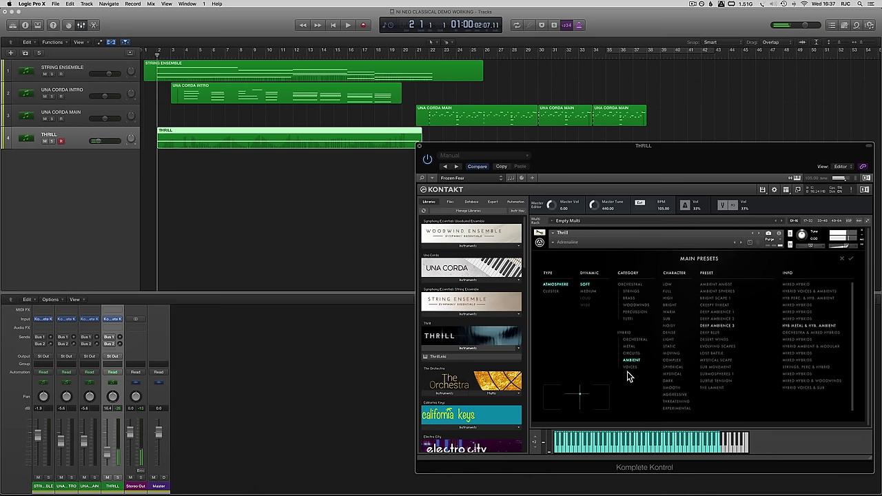
Close the preset browser, nudge the morph point back, and show Thrill's EQ and dynamics page.
left_click(850, 259)
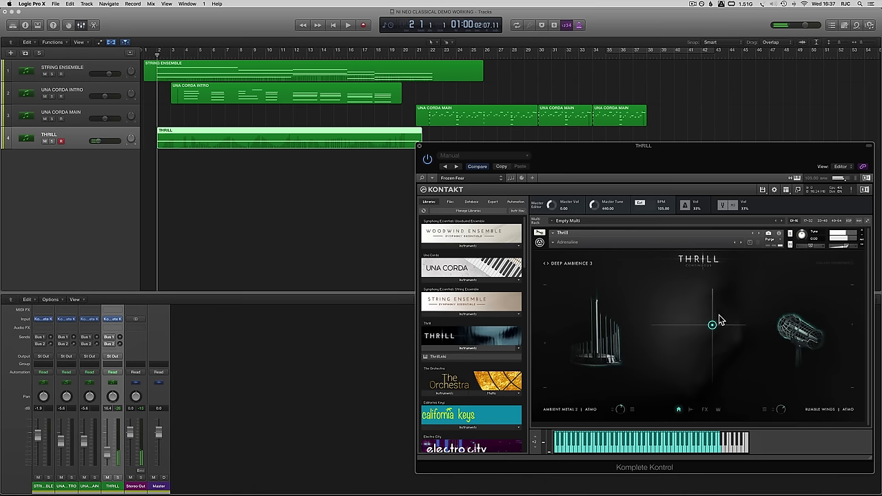
mouse_move(712, 324)
left_mouse_down()
mouse_move(676, 326)
mouse_move(711, 326)
left_mouse_up()
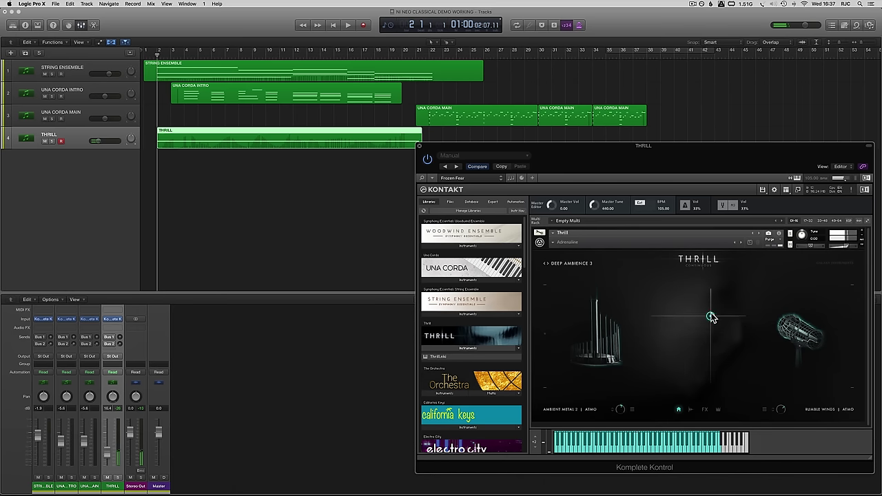
left_click(717, 410)
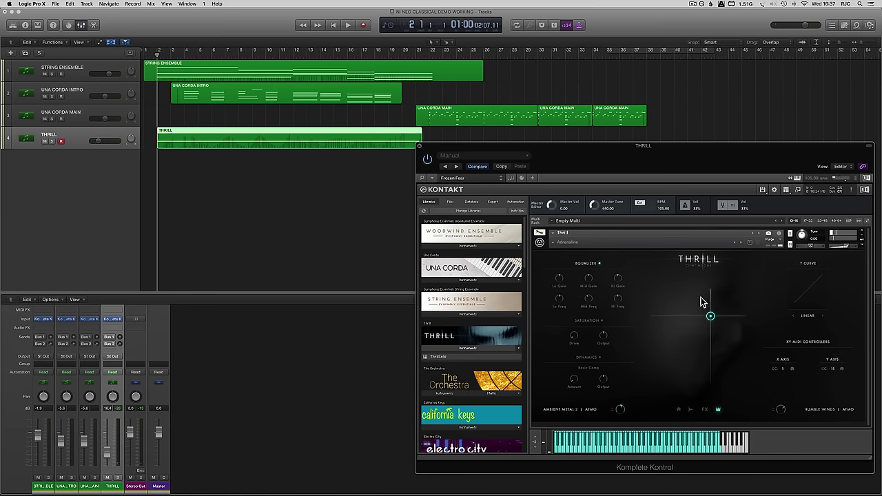
Play back the arrangement with the THRILL track soloed.
key("space")
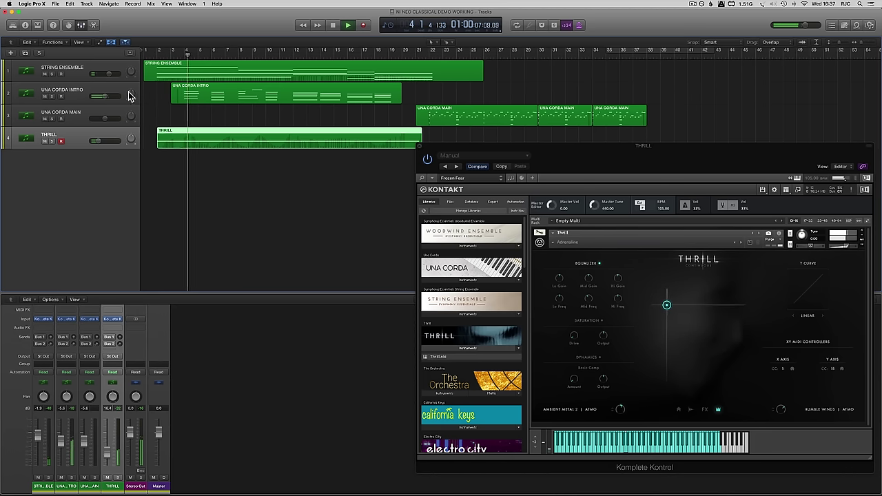
left_click(53, 142)
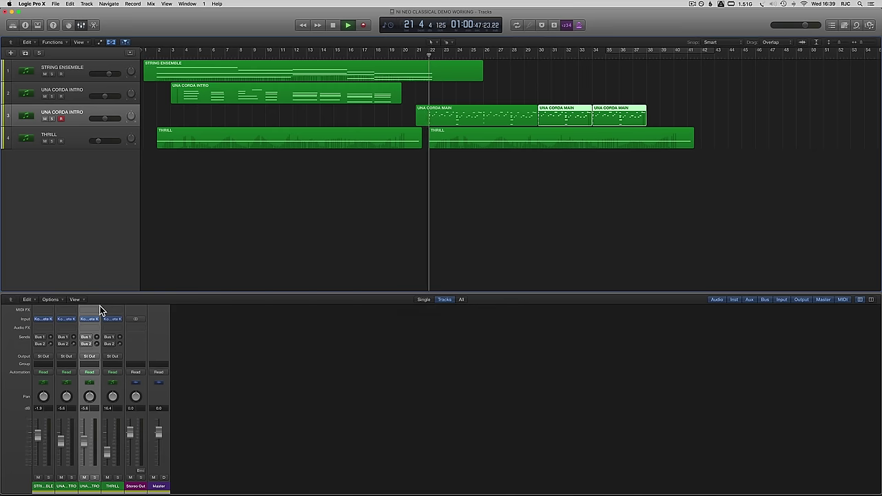
Open the UNA CORDA INTRO Kontakt, move it aside, and try the Felt - Vinyl snapshot.
left_click(89, 320)
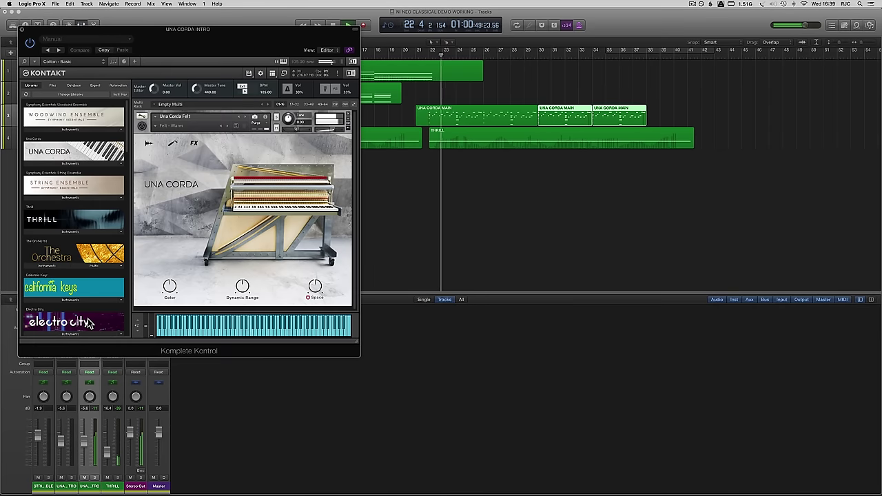
left_click_drag(253, 37, 529, 135)
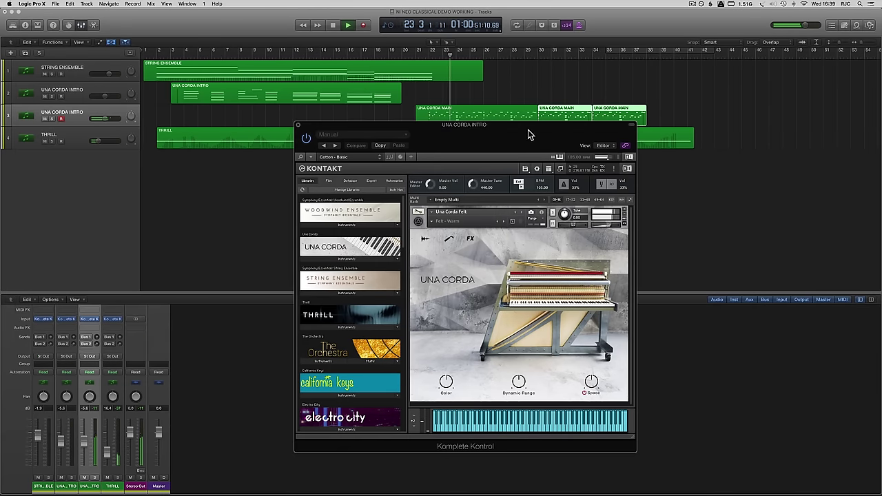
left_click(497, 222)
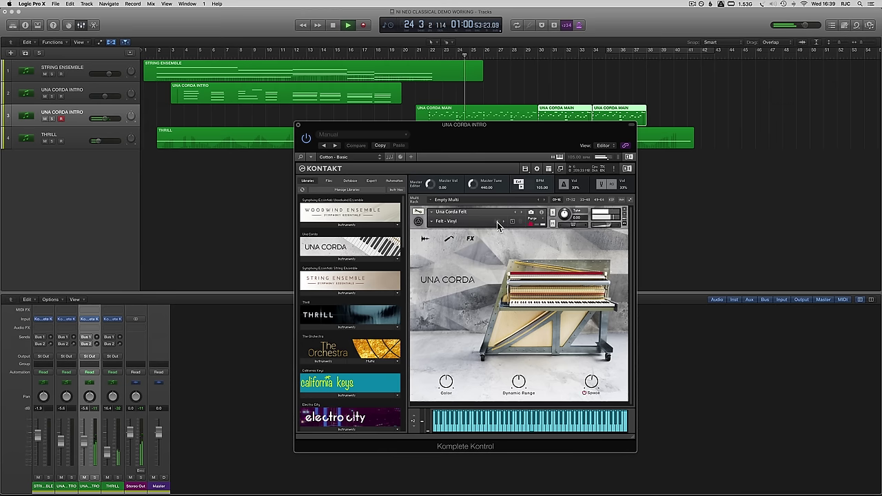
Go back to the Felt - Warm snapshot and solo the UNA CORDA INTRO track.
left_click(448, 220)
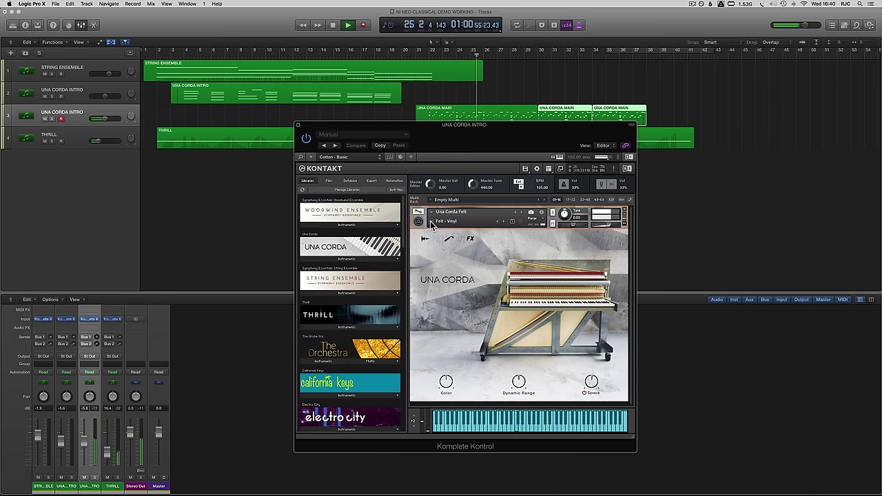
left_click(433, 223)
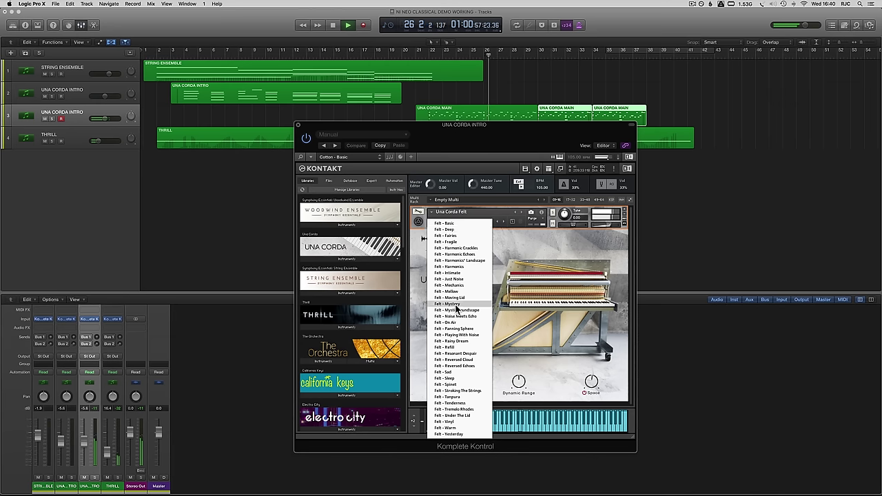
left_click(460, 428)
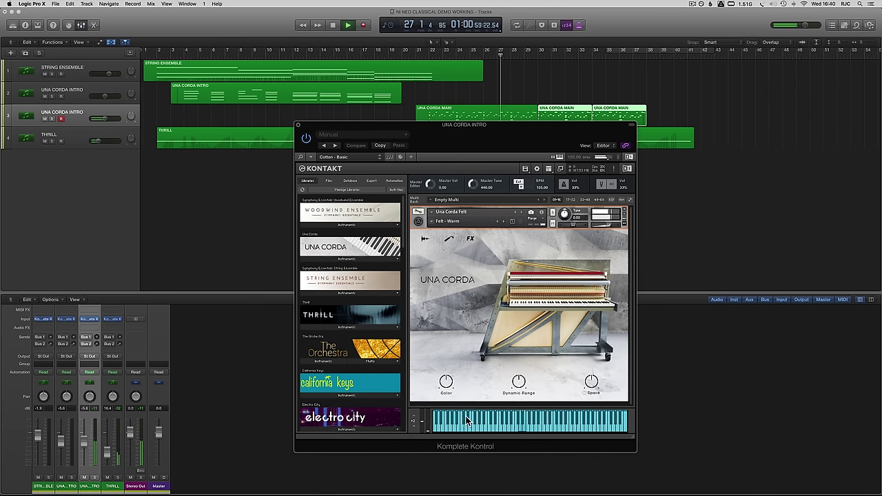
left_click(52, 119)
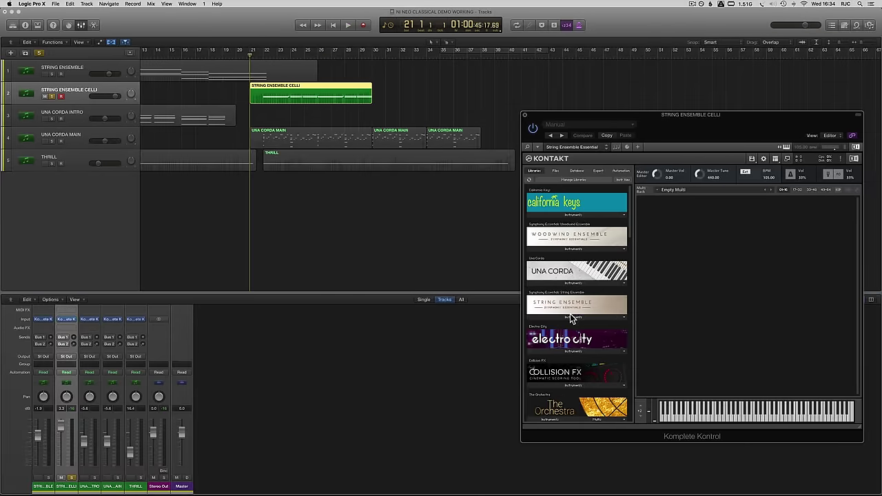
Load Cellos Essential into Kontakt and switch its articulation to Staccato.
left_click(570, 316)
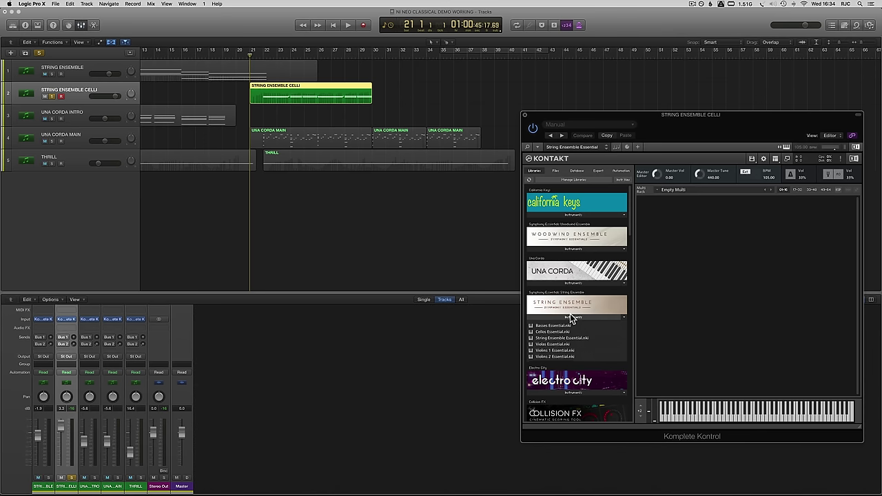
double_click(552, 331)
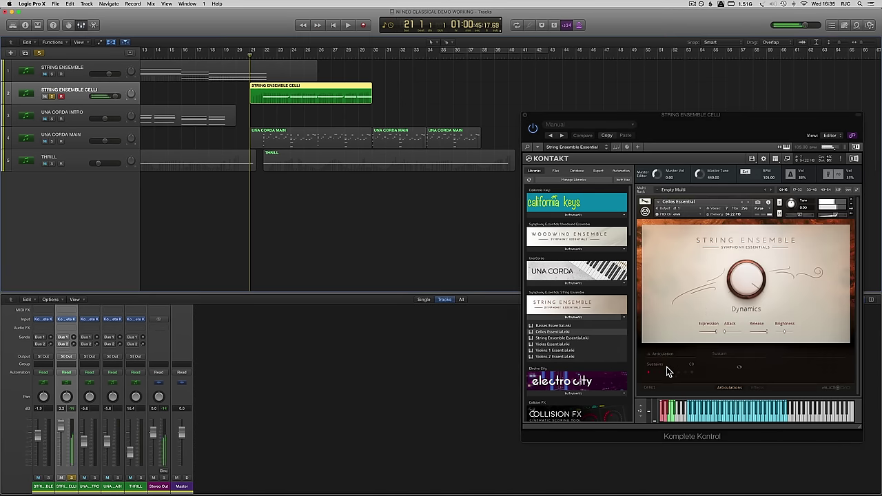
left_click(669, 417)
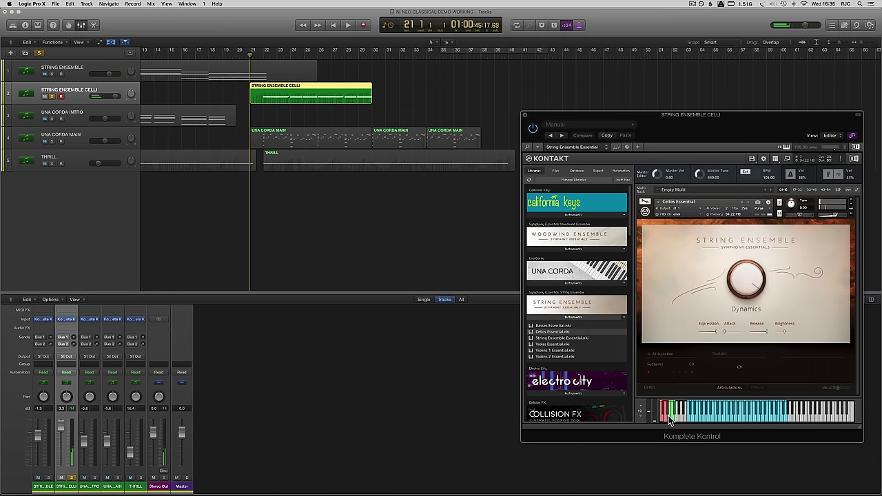
left_click(670, 417)
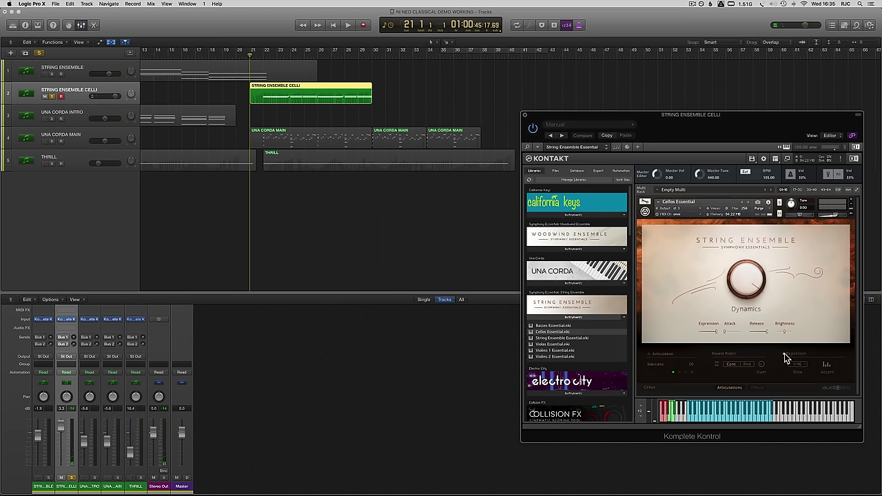
Set the repetition time to 1/8, then play from bar 21 and open the Celli region's notes.
left_click(798, 364)
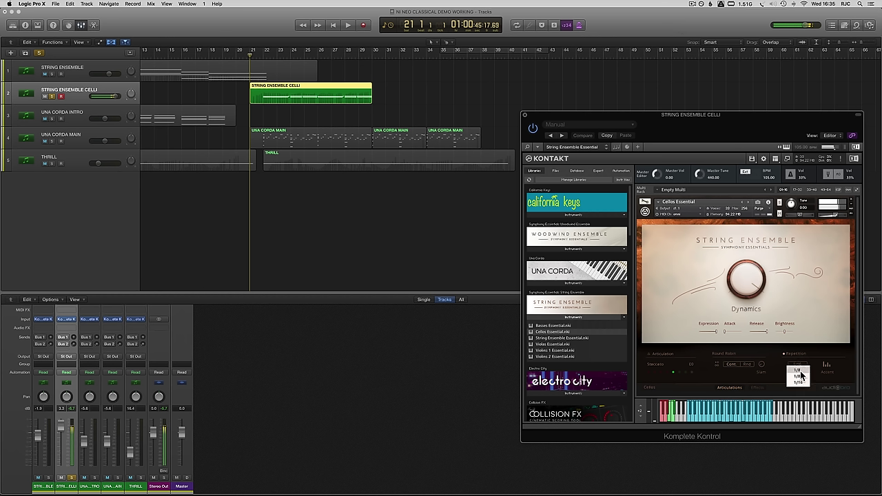
left_click(800, 371)
left_click(828, 366)
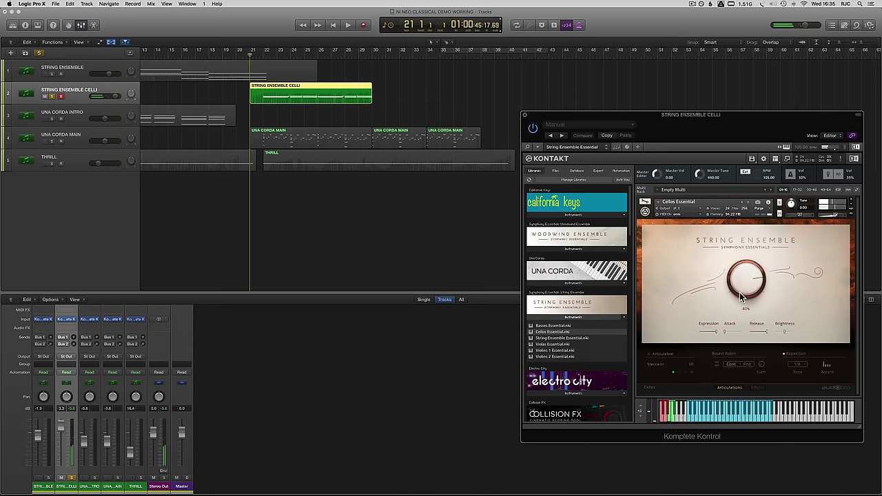
double_click(261, 56)
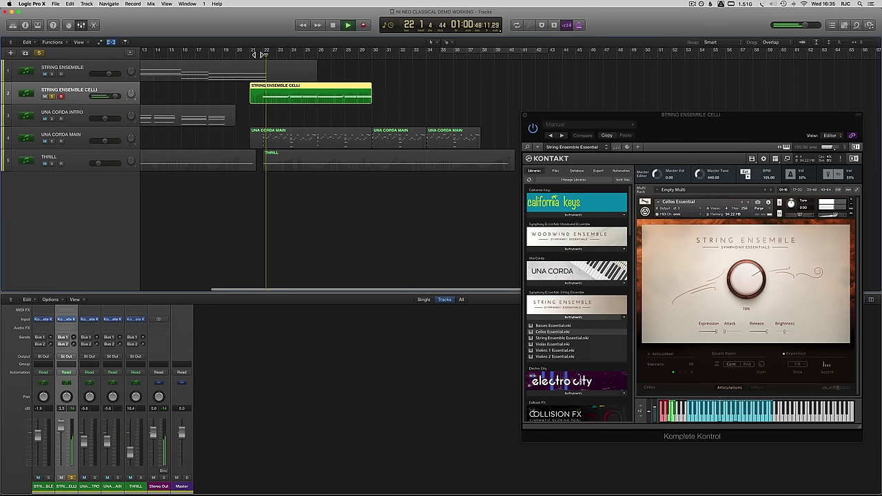
double_click(279, 93)
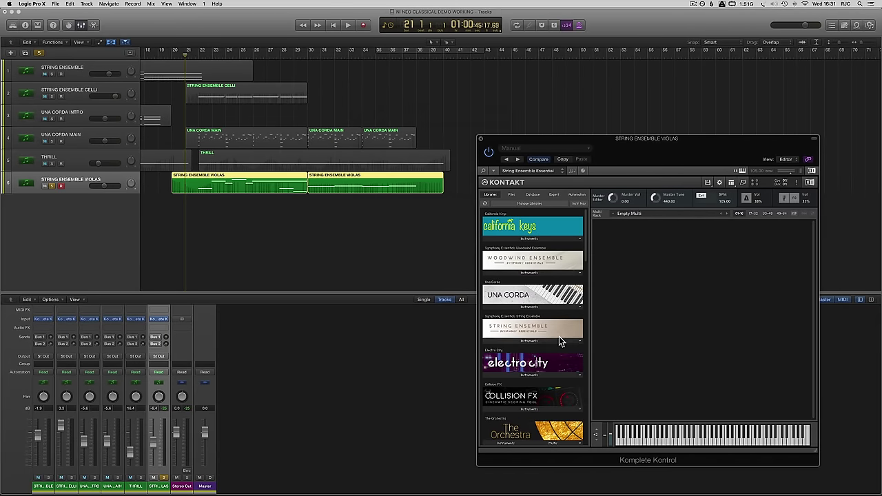
Load Violas Essential into the empty rack, show its effect settings, and audition it.
left_click(557, 339)
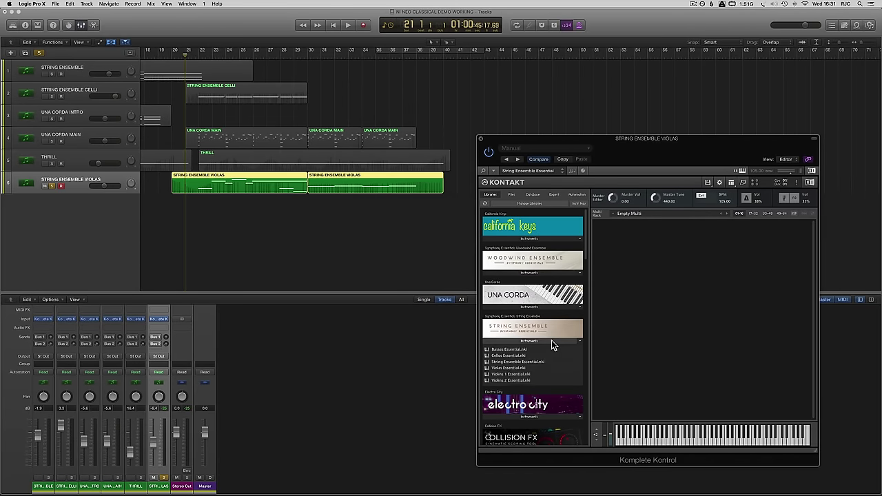
left_click_drag(508, 368, 652, 326)
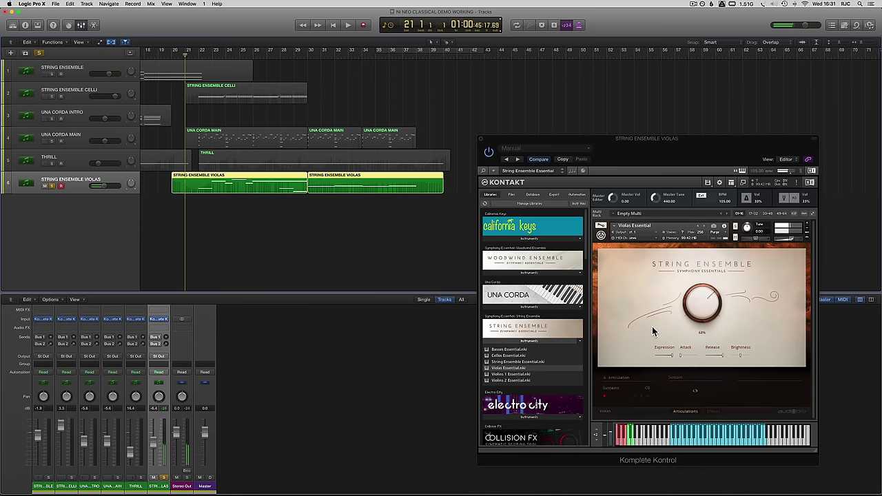
left_click(710, 410)
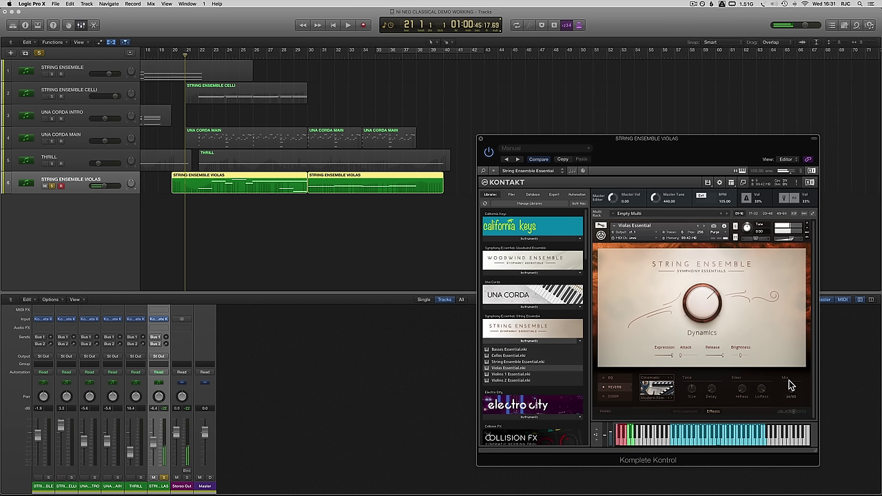
key("space")
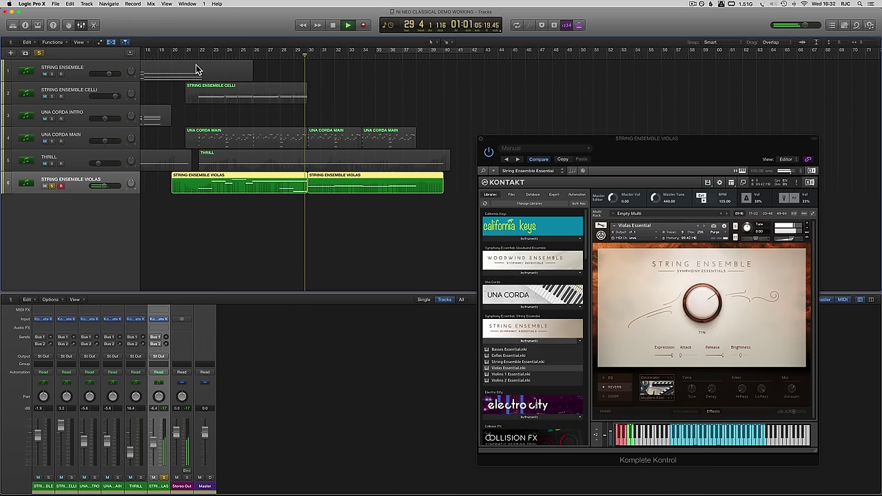
key("space")
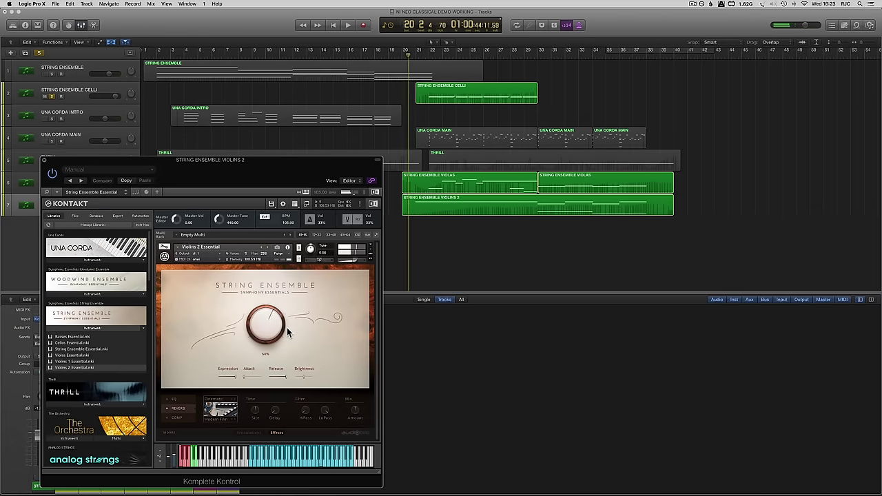
Play the arrangement, open the Violins 2 region's notes, move Kontakt aside, and view the flute articulations.
key("space")
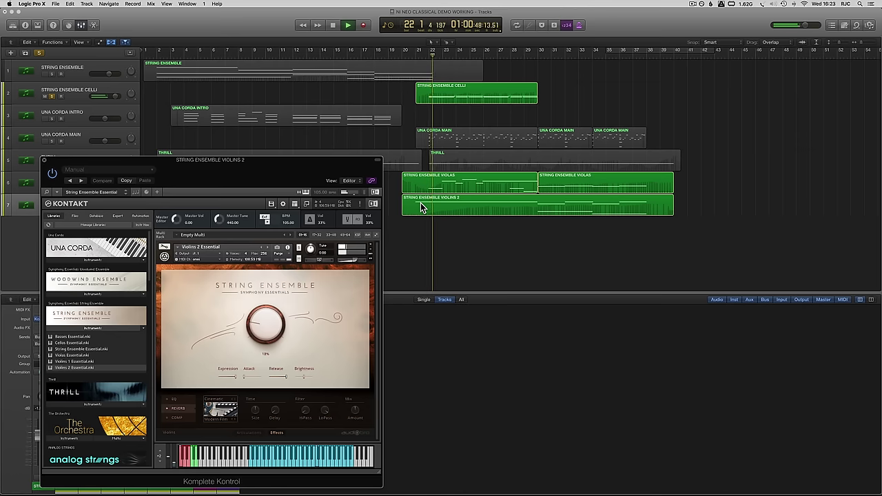
double_click(444, 209)
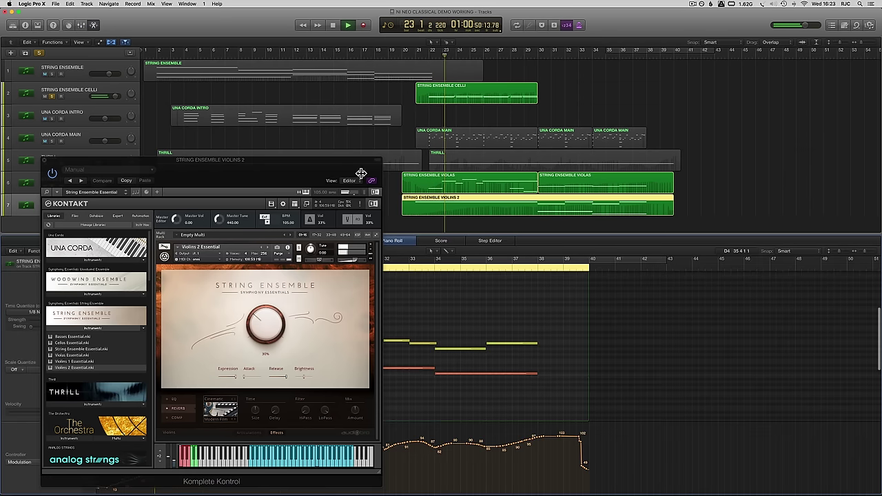
left_click_drag(342, 166, 855, 119)
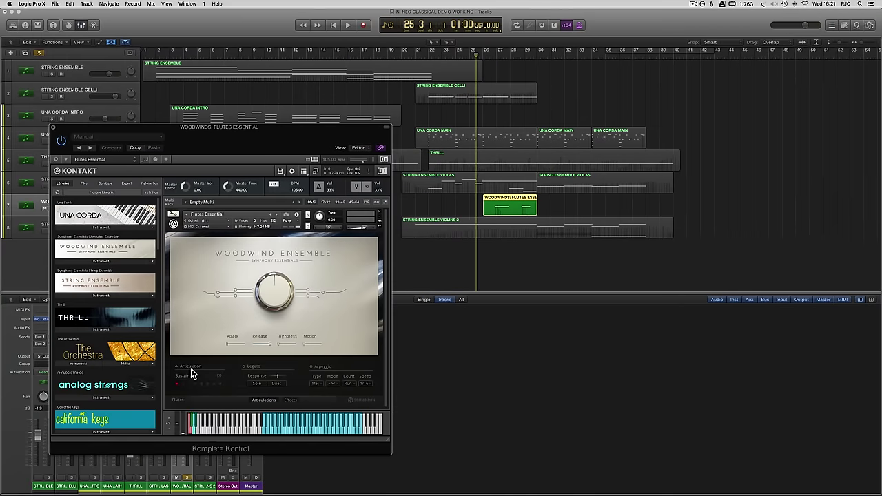
left_click(193, 375)
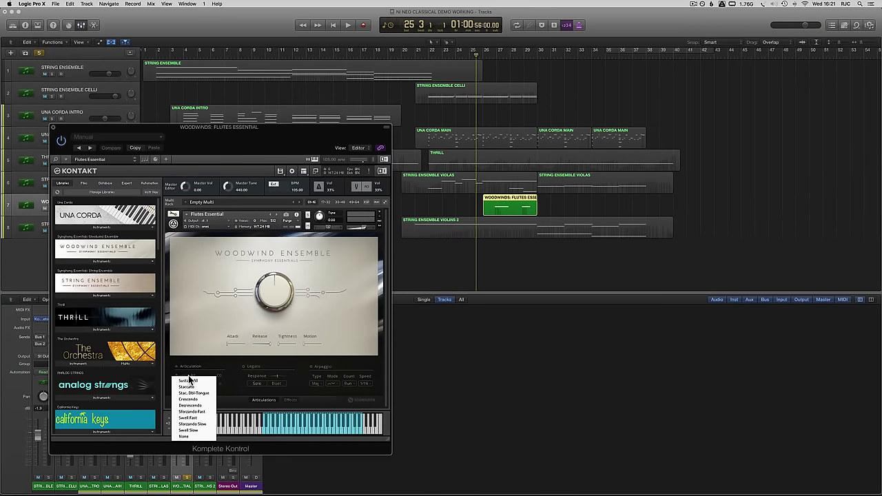
Set the Flutes Essential articulation to Staccato with a Min arpeggio at 1/16T speed.
left_click(188, 387)
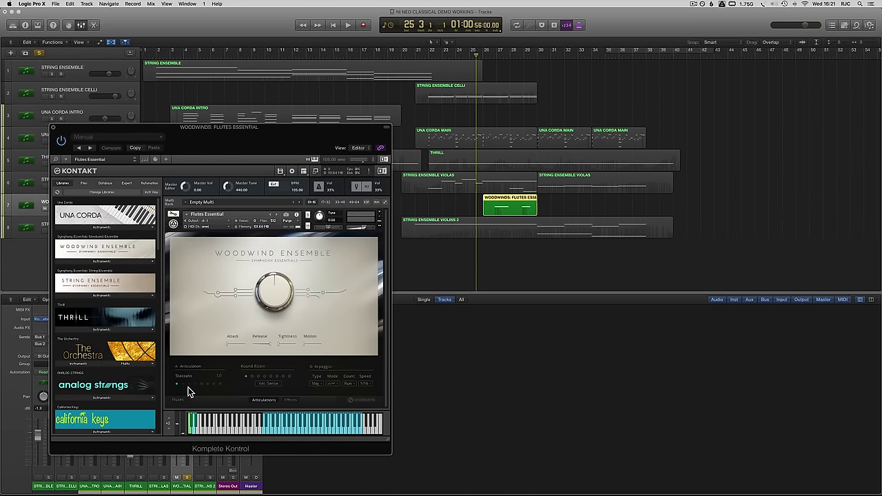
left_click(320, 384)
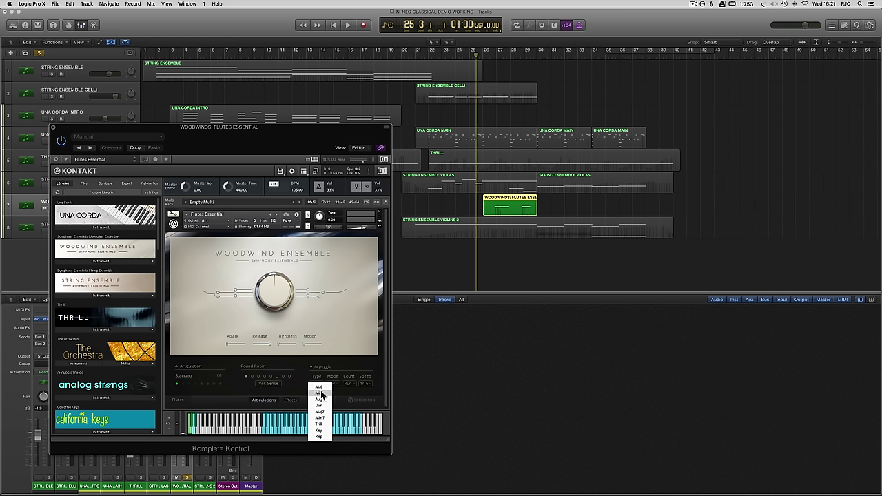
left_click(320, 393)
left_click(332, 384)
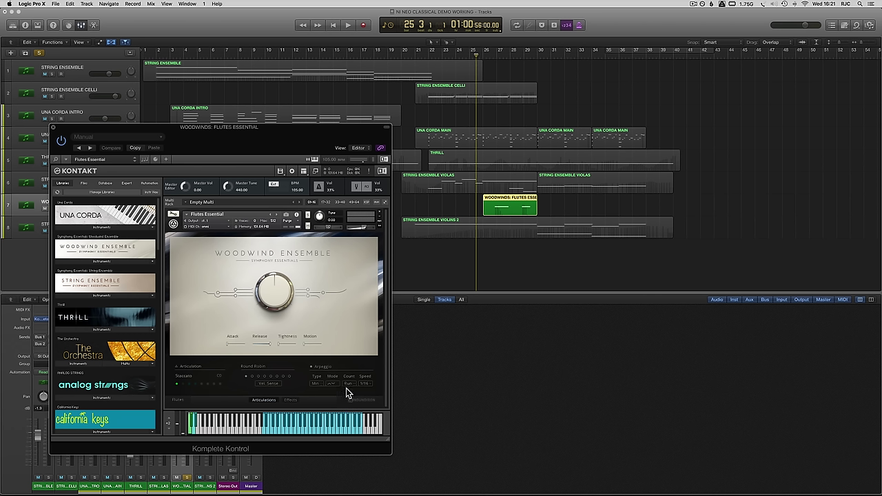
left_click(350, 383)
left_click(366, 384)
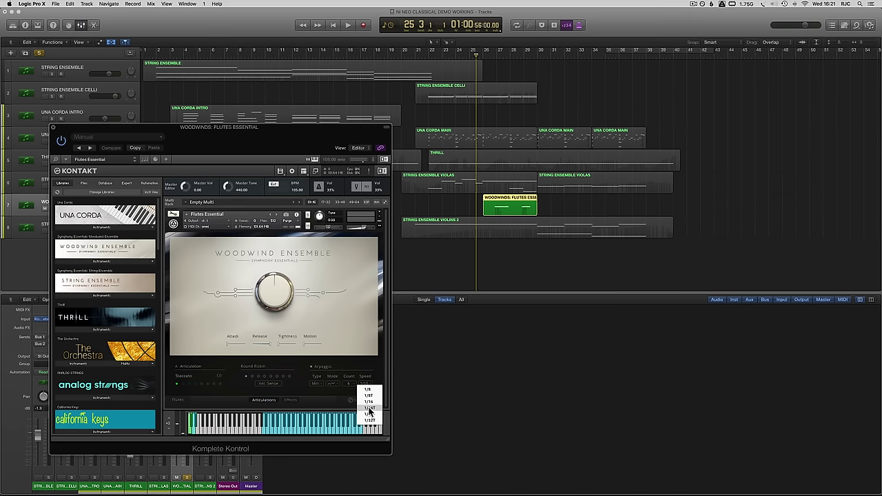
left_click(368, 408)
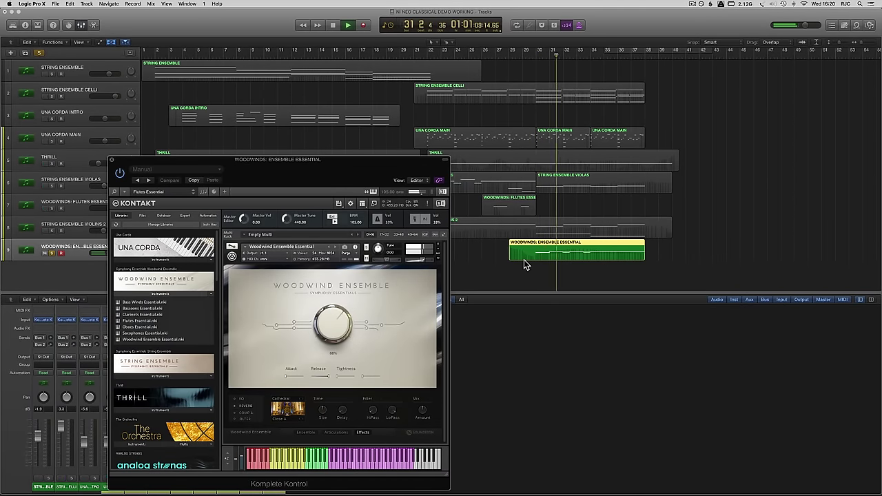
Select the String Ensemble Celli track to show its Cellos Essential Kontakt instrument.
left_click(54, 95)
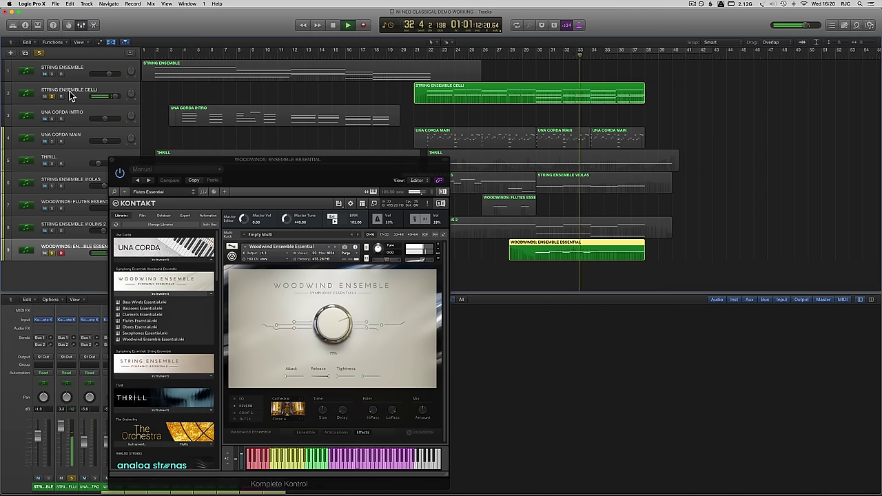
left_click(69, 95)
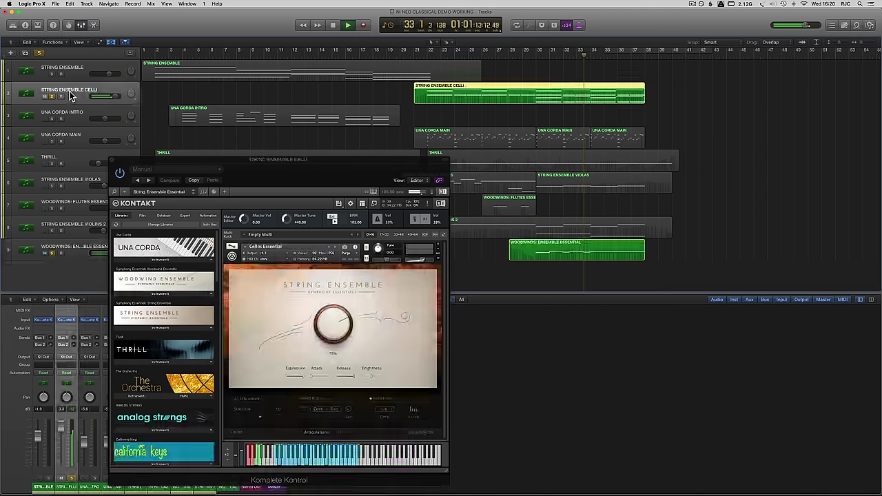
Mute track 9's woodwind ensemble and open the Celli region in the Piano Roll.
left_click(48, 252)
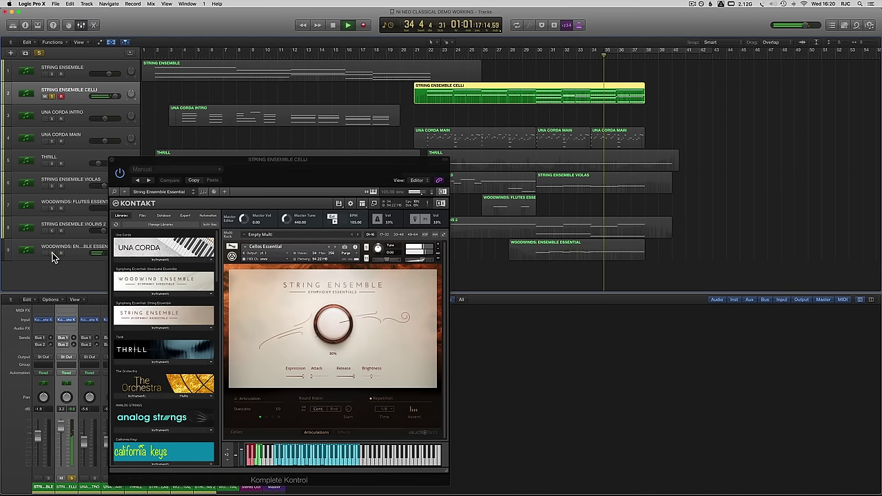
double_click(494, 97)
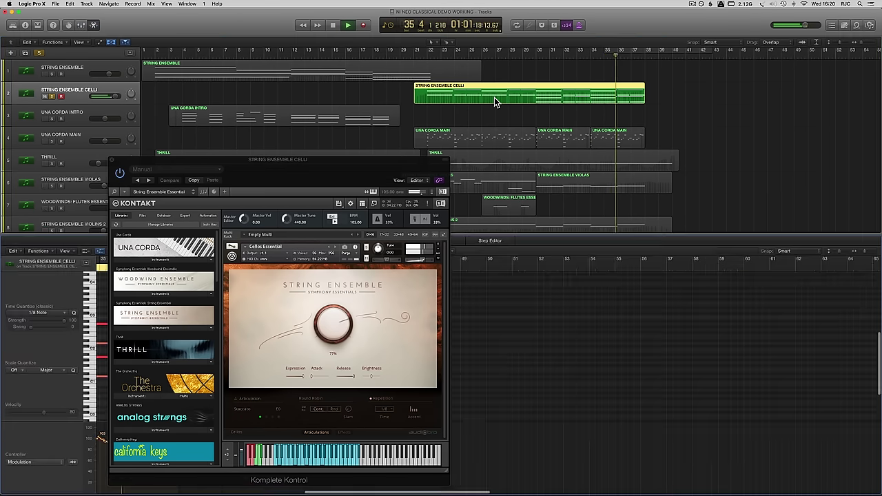
left_click_drag(317, 160, 656, 73)
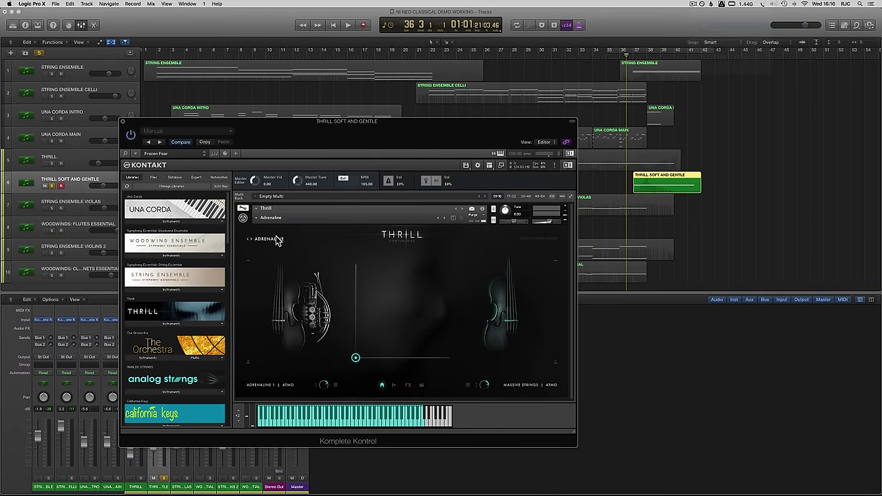
Load the Thrill Soft & Dense preset and blend the sound toward the upper right.
mouse_move(261, 232)
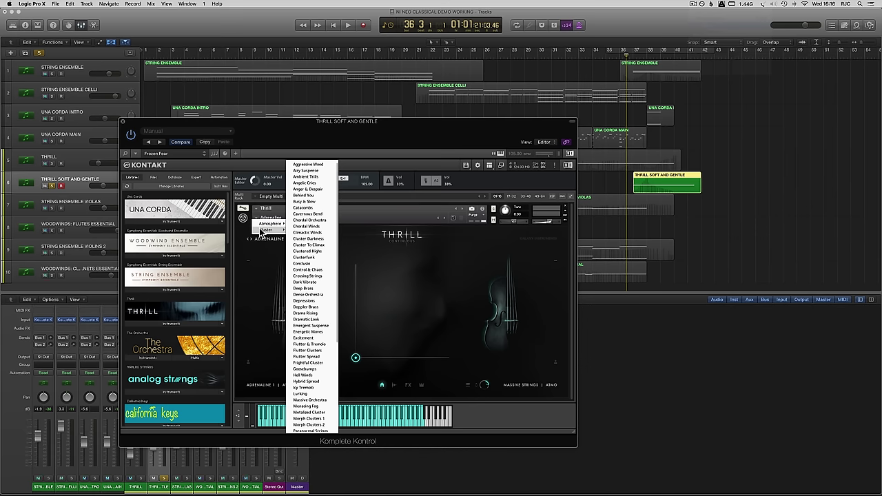
scroll(306, 282, "down", 5)
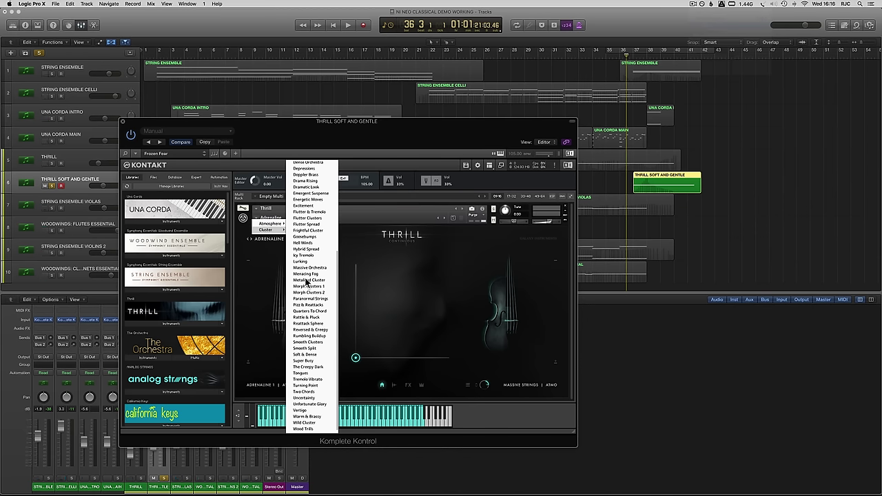
left_click(306, 355)
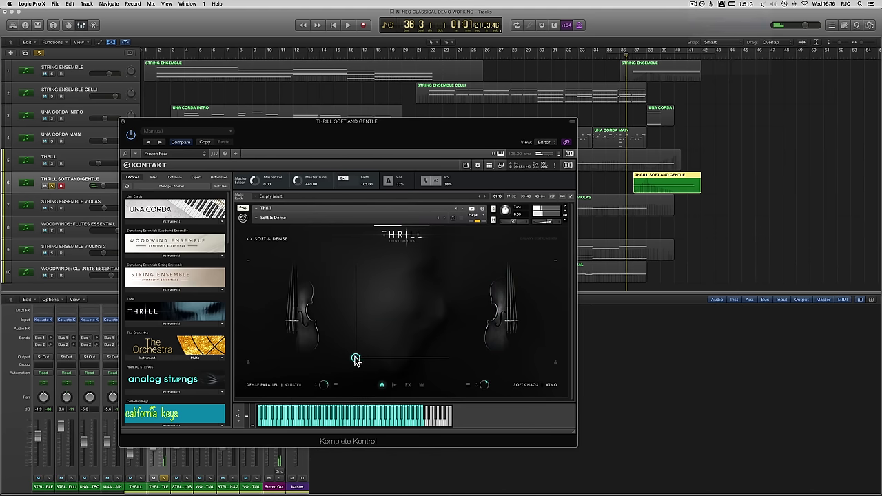
left_click_drag(398, 324, 423, 303)
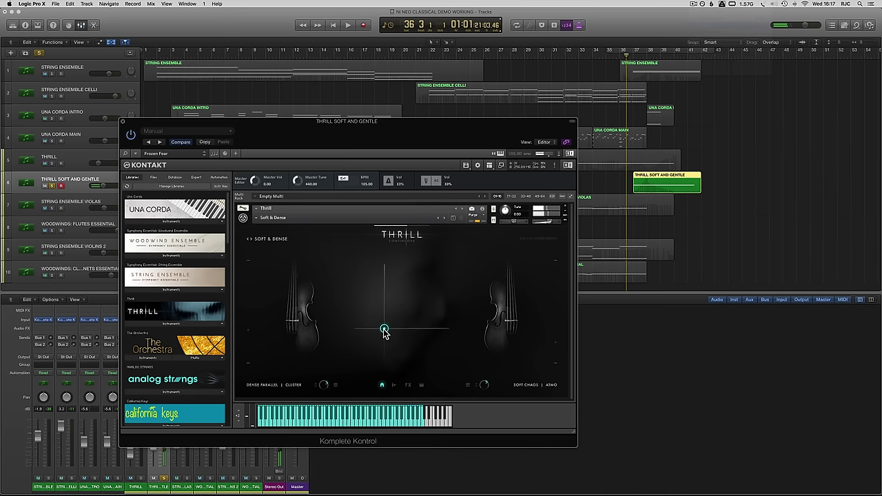
Change Thrill's Mutate effect to Deep Sphere, then open the Stereo Out Audio FX menu.
left_click(394, 386)
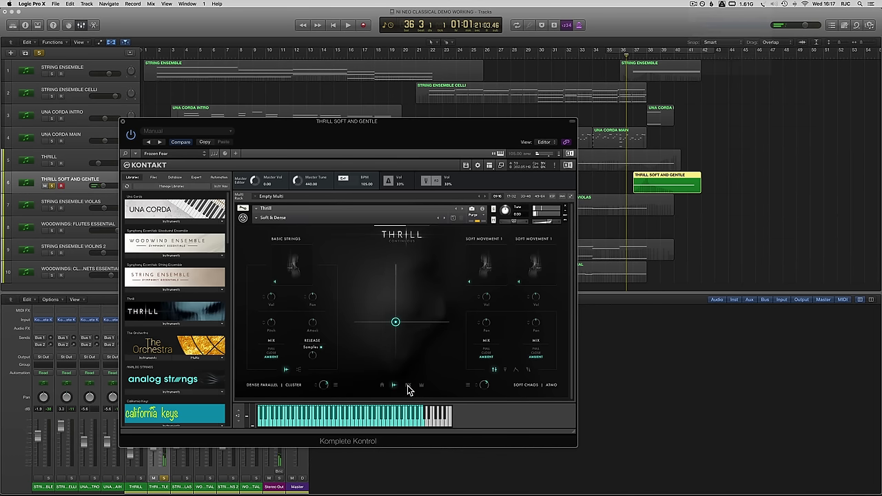
left_click(408, 386)
left_click(291, 281)
left_click(296, 303)
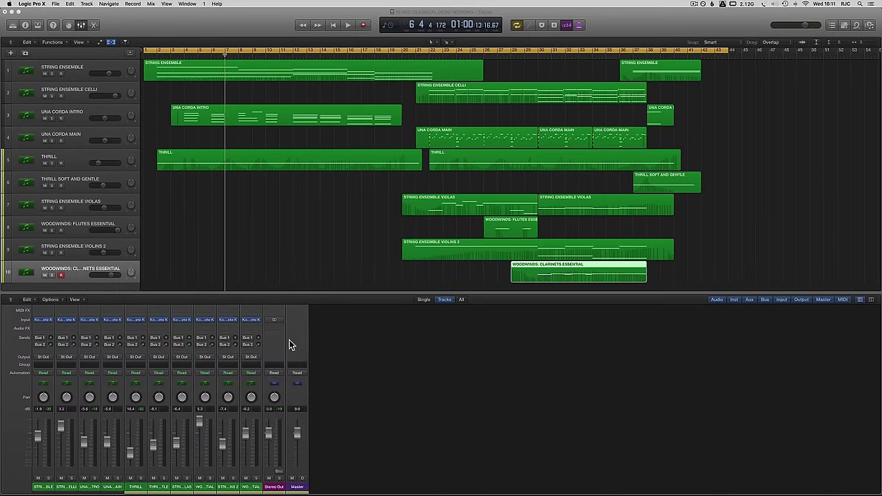
left_click(279, 329)
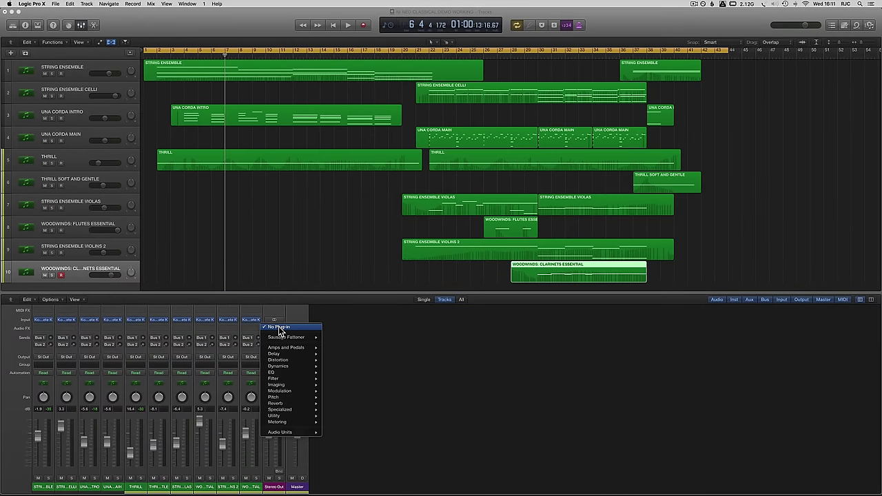
Add a stereo Space Designer with the 02.9s Vocal Hall preset and lower its Rev level.
mouse_move(294, 404)
left_click(386, 422)
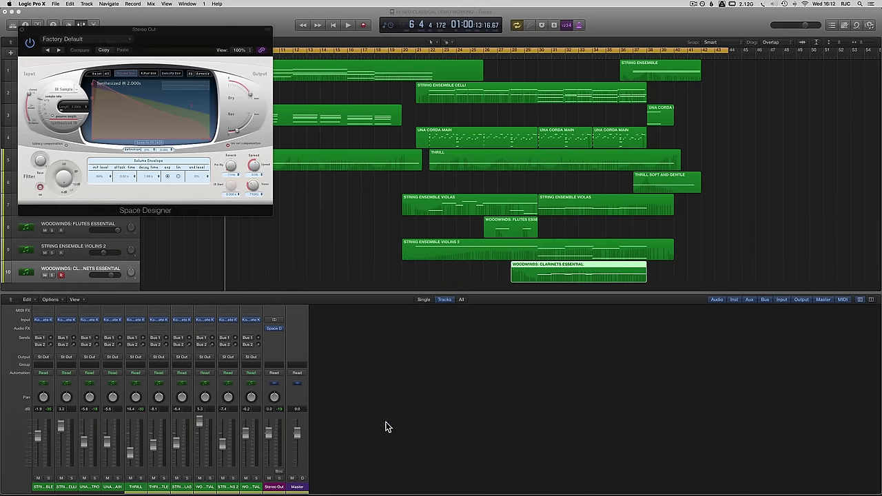
left_click(386, 317)
mouse_move(392, 438)
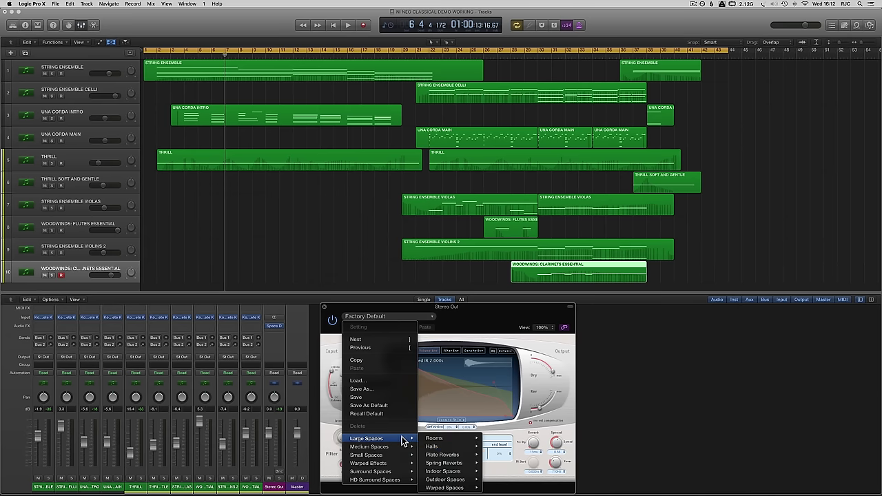
mouse_move(451, 446)
left_click(519, 157)
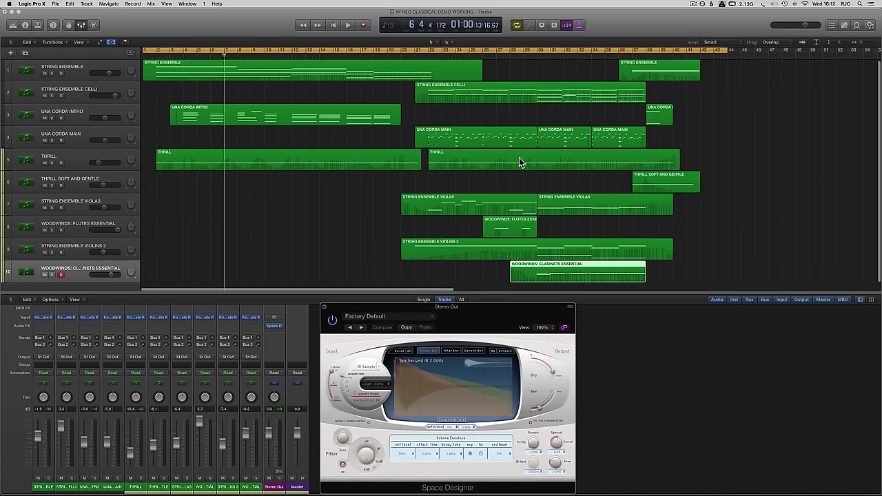
key("space")
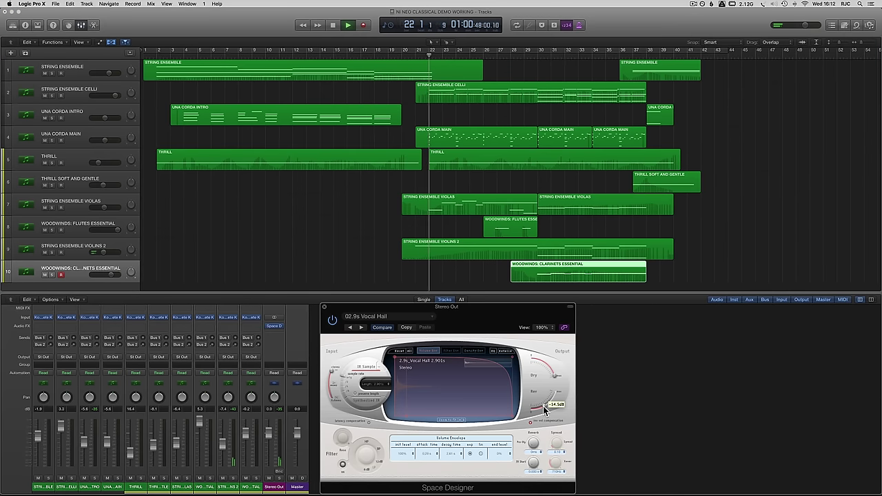
left_click_drag(543, 406, 541, 413)
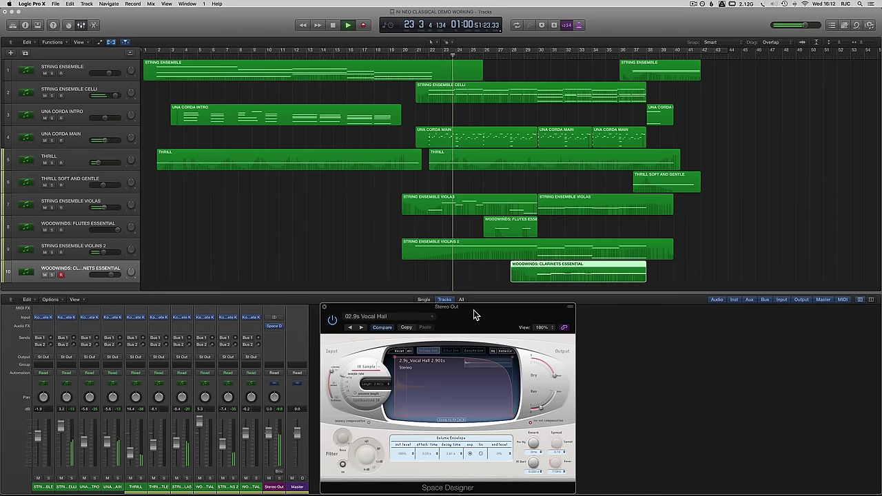
left_click_drag(473, 315, 568, 257)
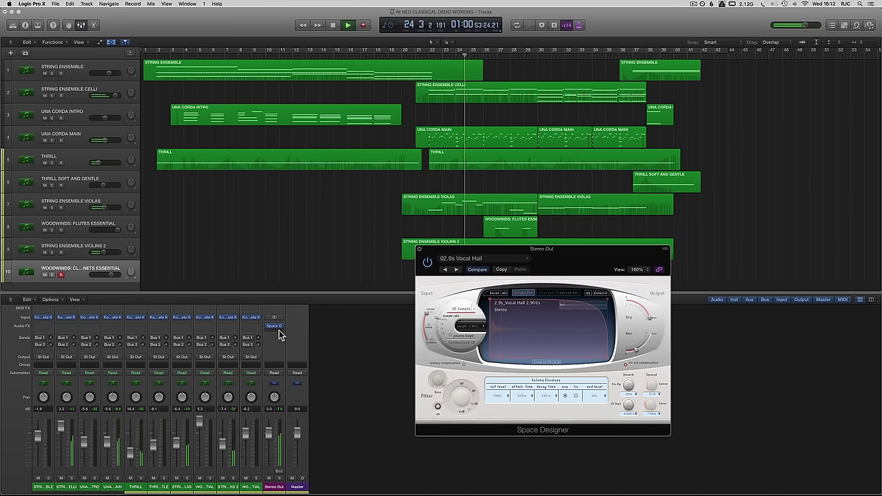
Insert a stereo Channel EQ in the next Stereo Out slot after the reverb.
left_click(278, 330)
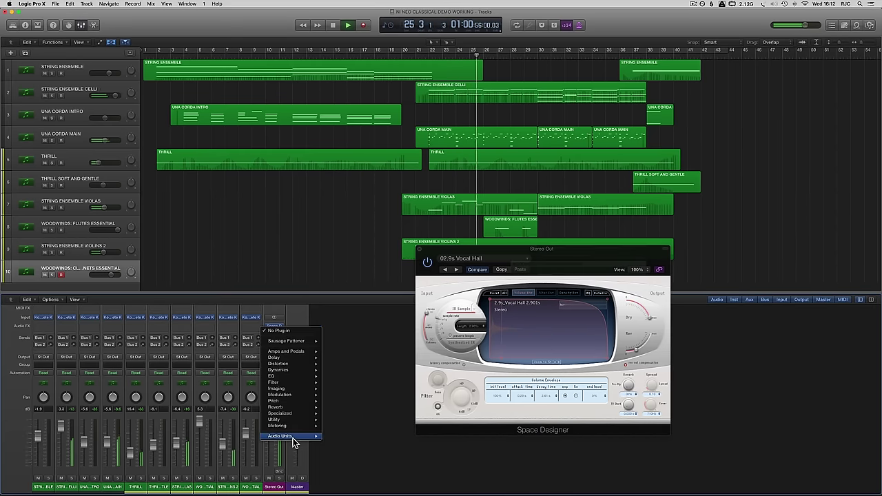
mouse_move(297, 376)
mouse_move(338, 380)
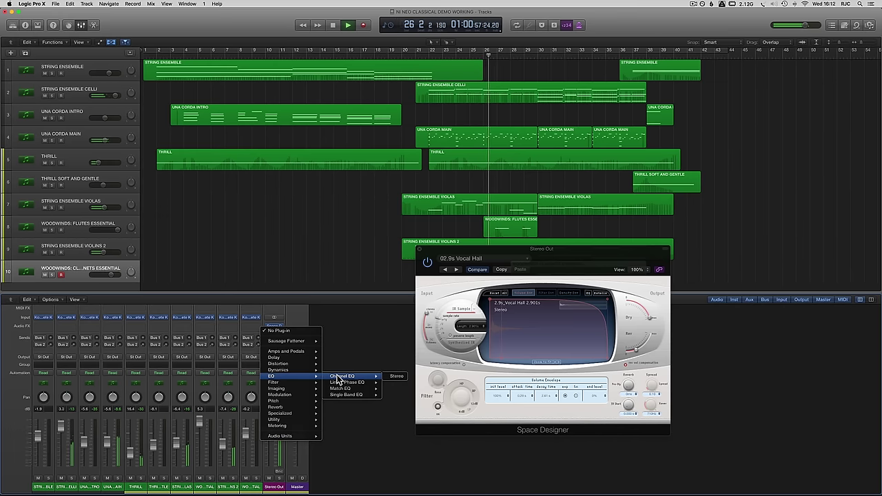
left_click(395, 377)
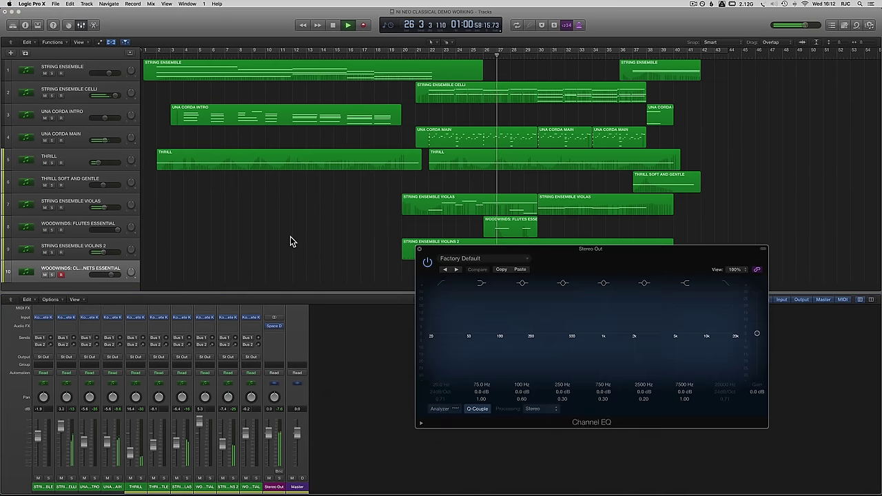
Cut 5 dB at 510 Hz, set a 31 Hz 48dB/Oct low cut, and boost 5500 Hz by 2.5 dB.
mouse_move(573, 338)
left_mouse_down()
mouse_move(552, 335)
mouse_move(564, 353)
left_mouse_up()
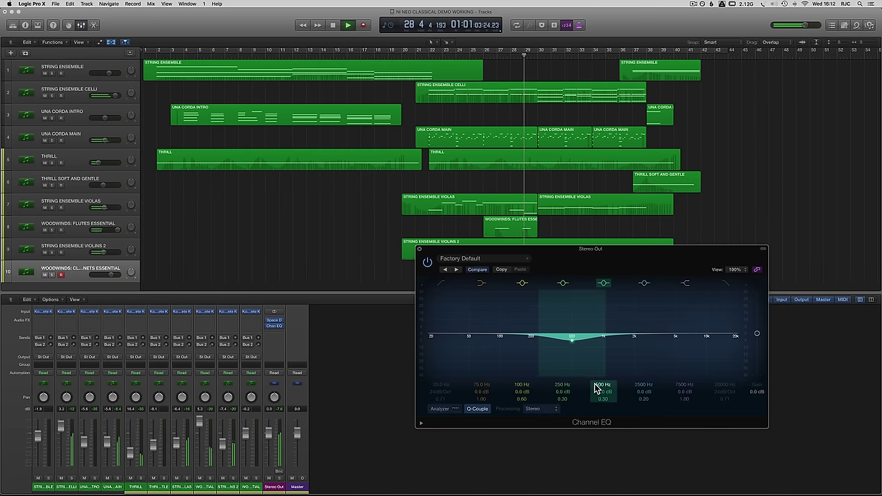
left_click_drag(597, 388, 603, 394)
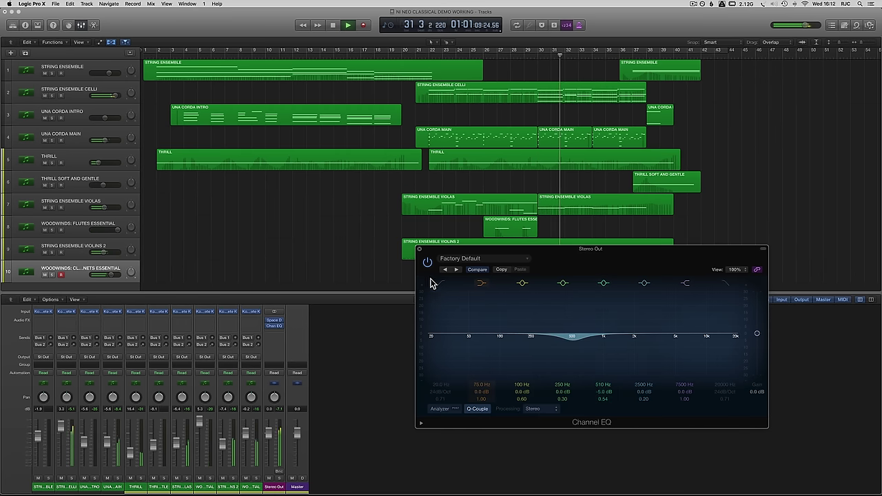
left_click_drag(428, 340, 448, 338)
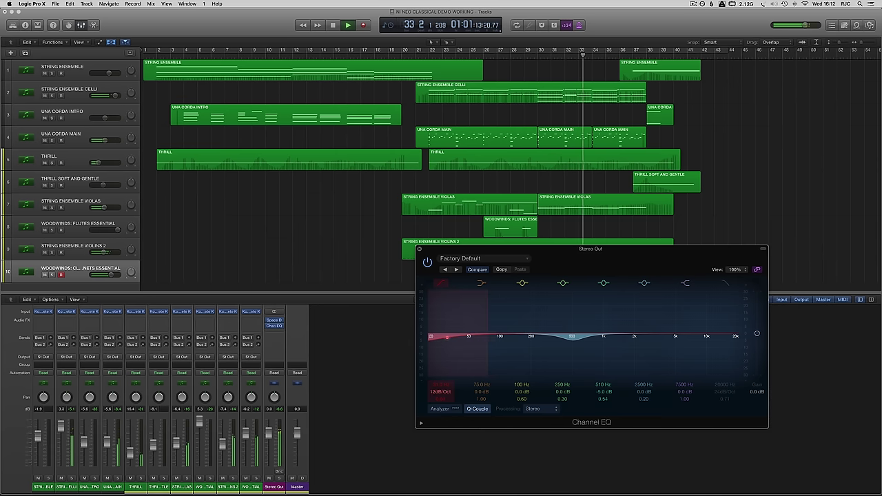
left_click_drag(448, 338, 447, 335)
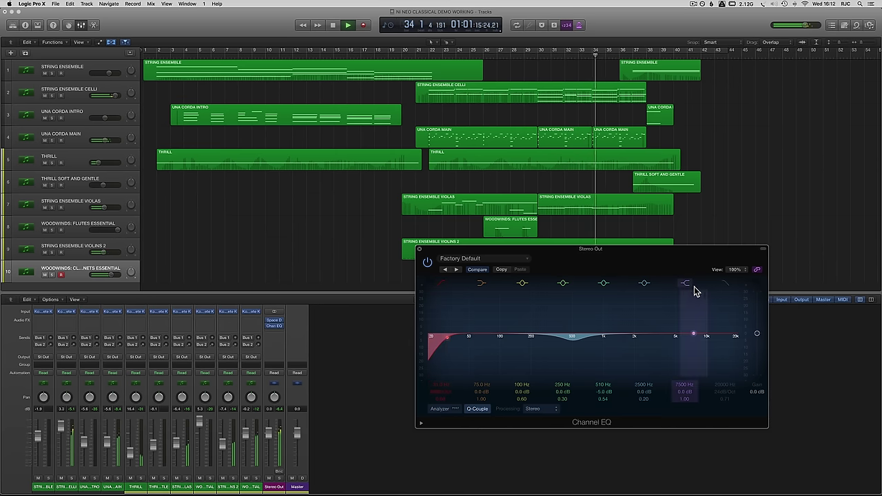
left_click_drag(695, 331, 679, 326)
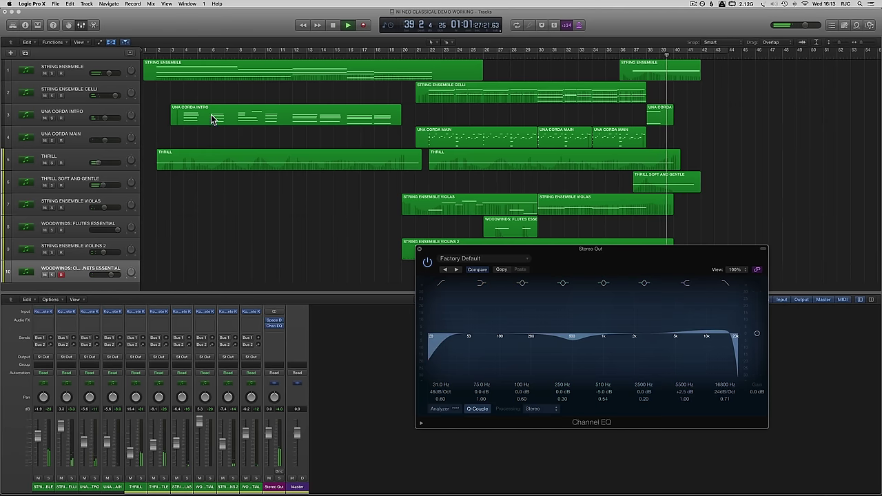
left_click(151, 53)
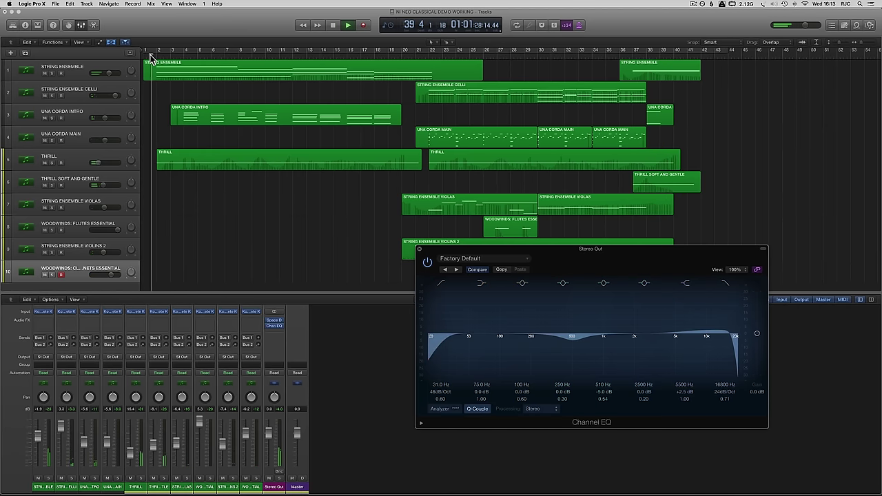
Pan the String Ensemble, Celli, Violins 2 and Clarinets channels to different stereo positions.
left_click(43, 400)
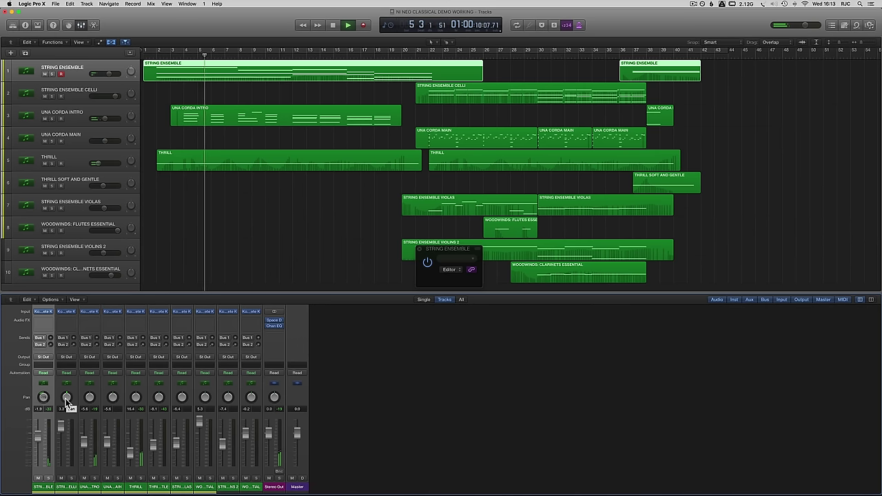
left_click_drag(67, 403, 67, 400)
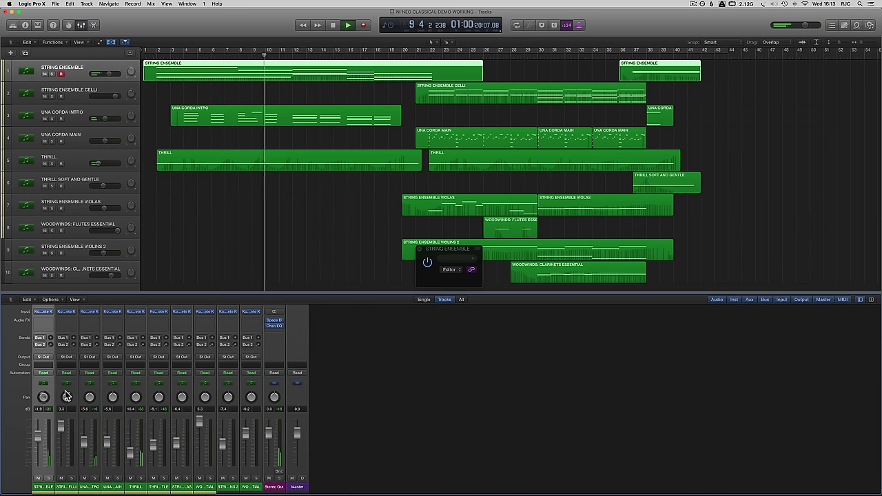
left_click(74, 202)
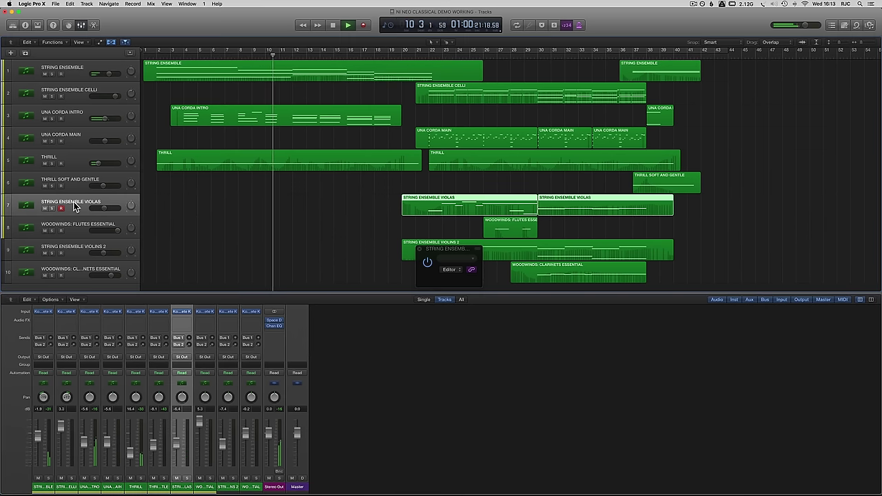
left_click(236, 393)
left_click_drag(229, 397, 229, 389)
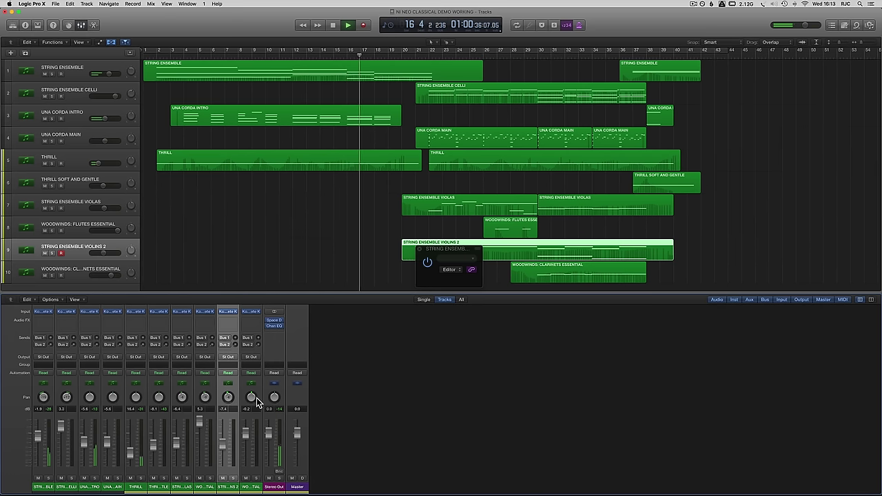
left_click_drag(251, 397, 251, 393)
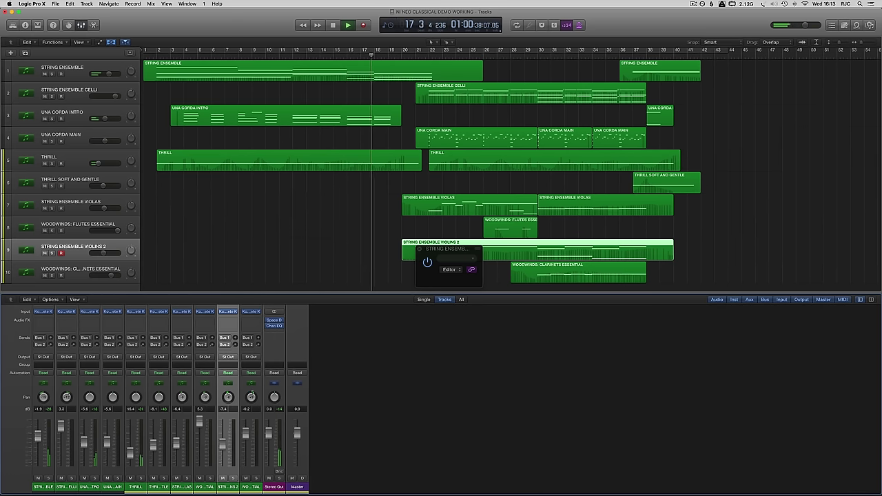